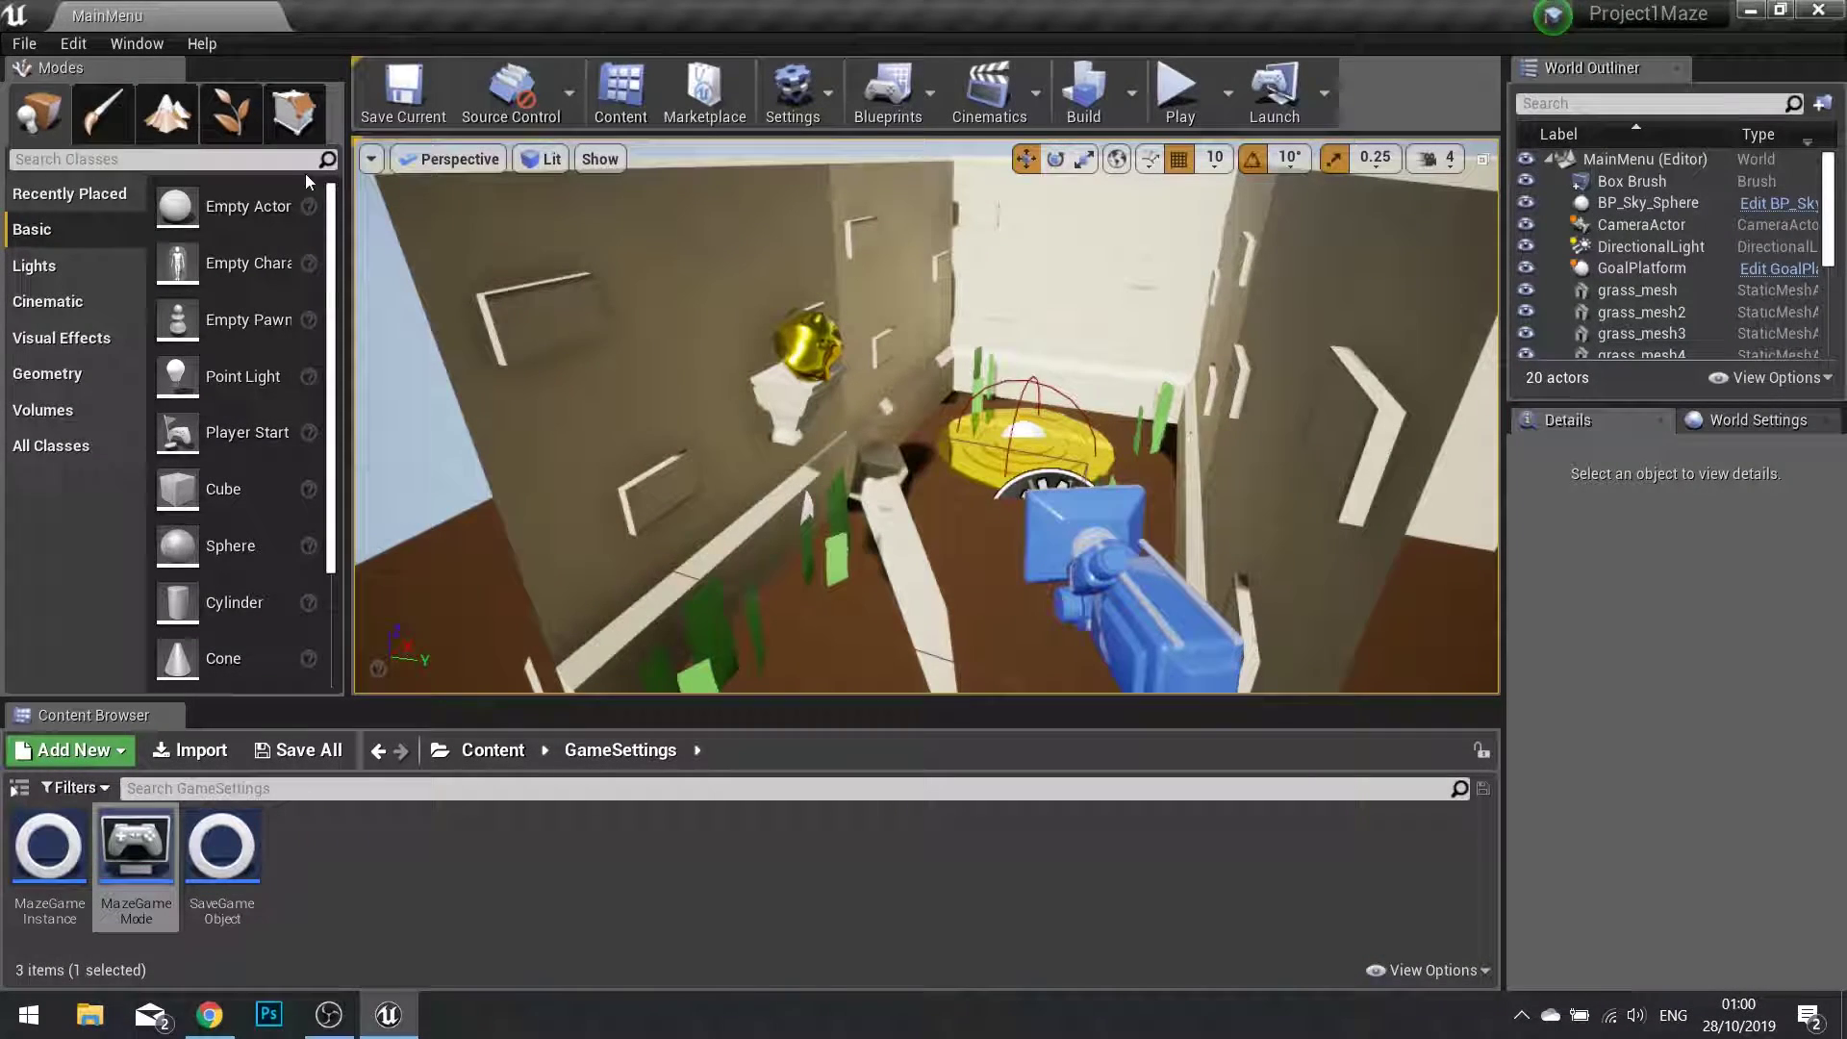
- Review the project's Maps & Modes settings, then close Project Settings
click(71, 46)
click(183, 377)
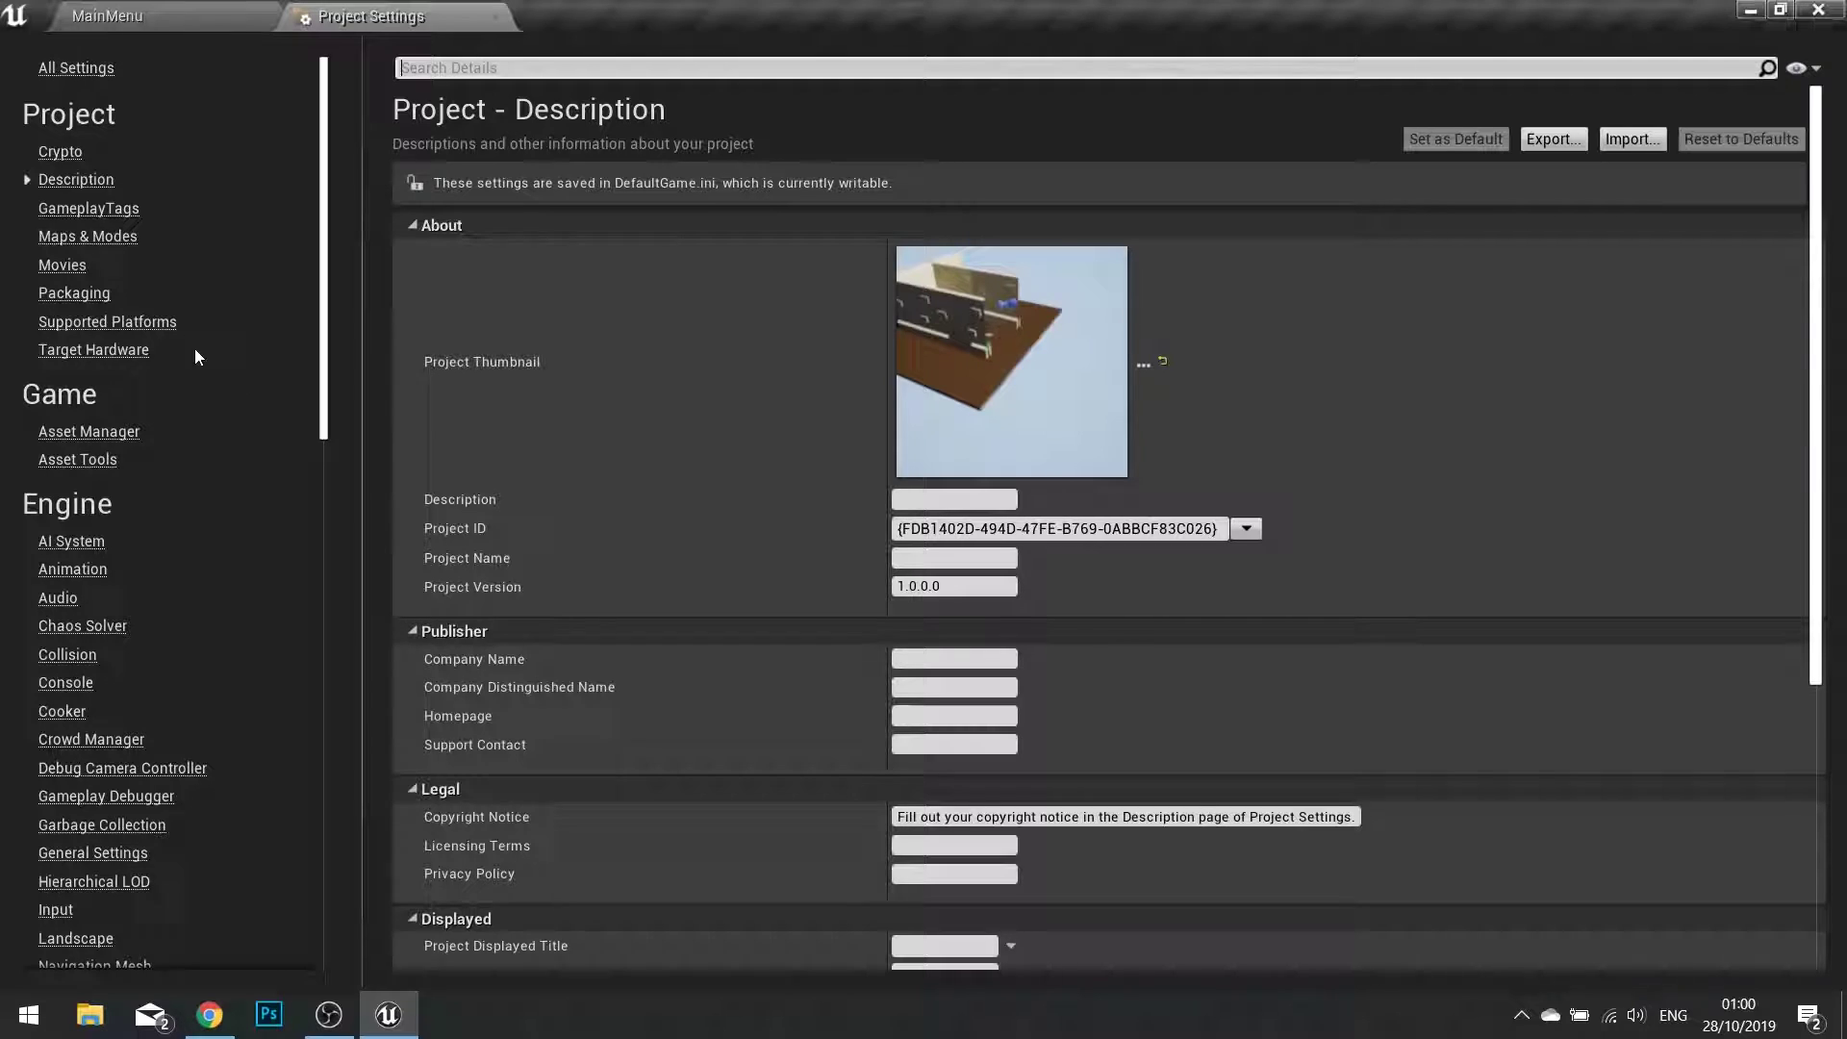
click(104, 238)
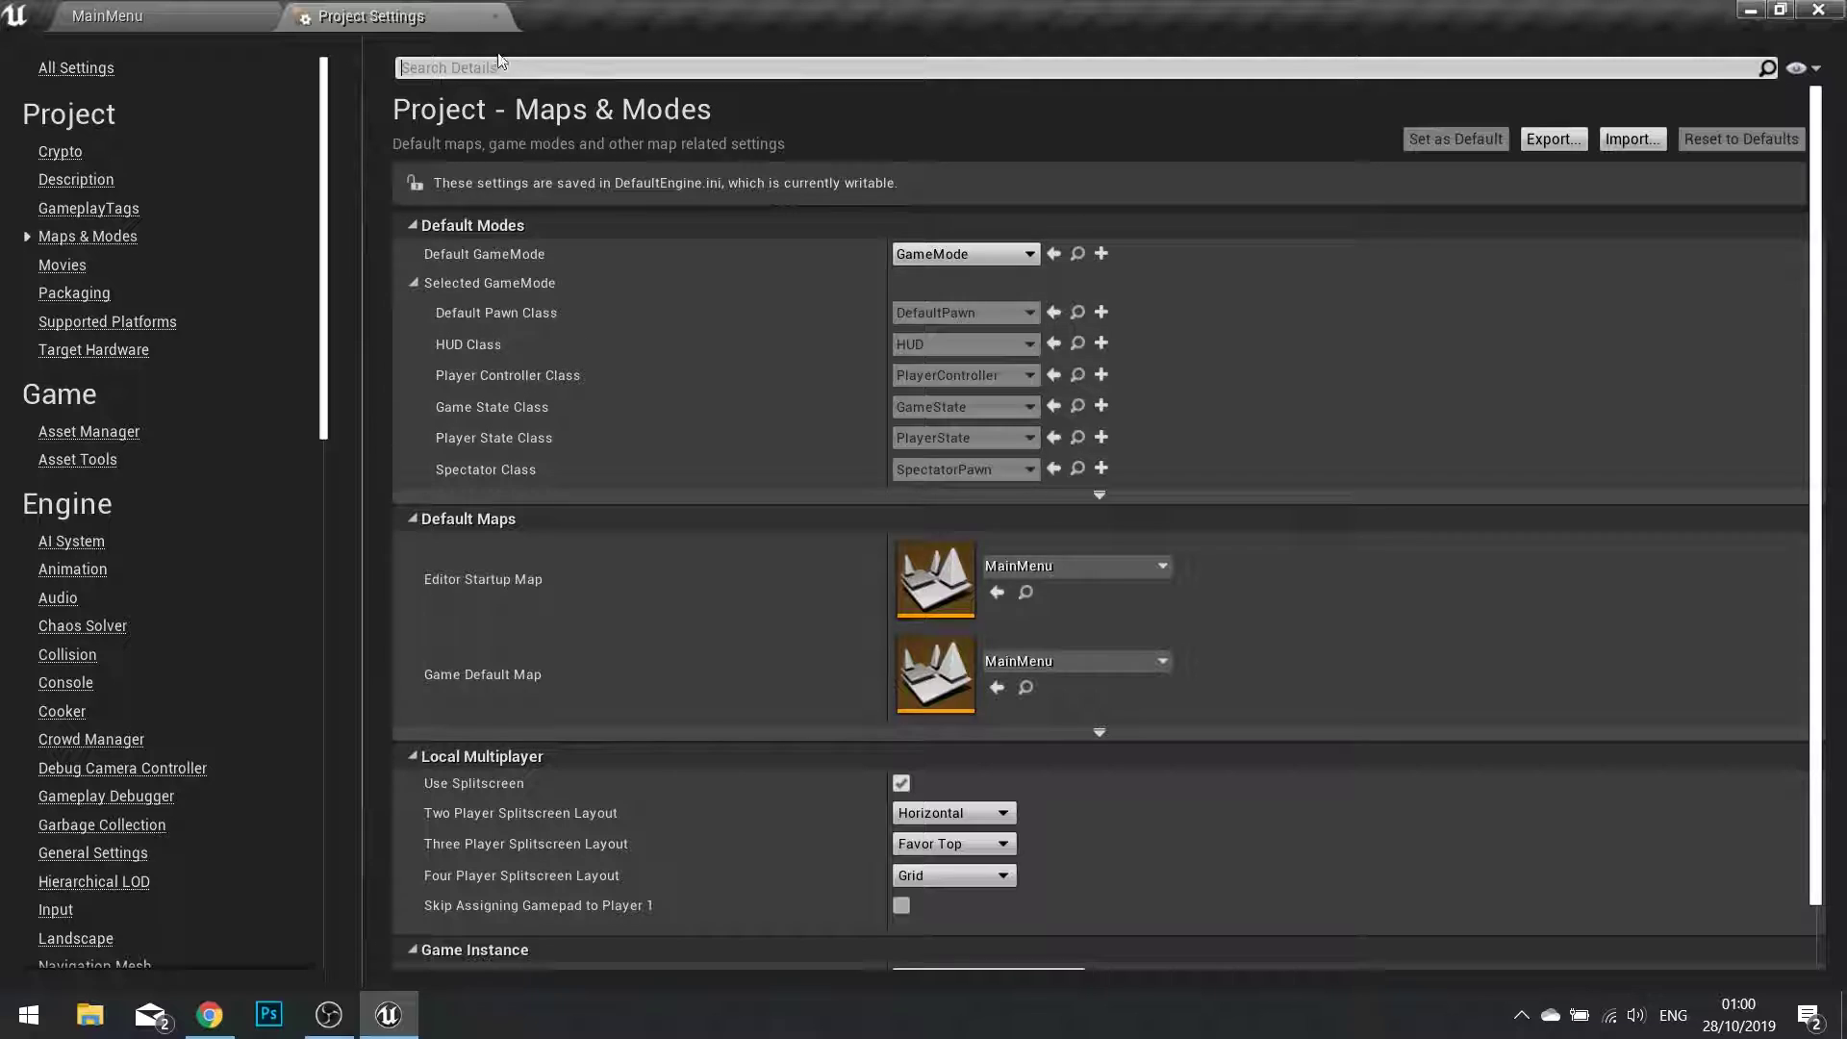
click(495, 17)
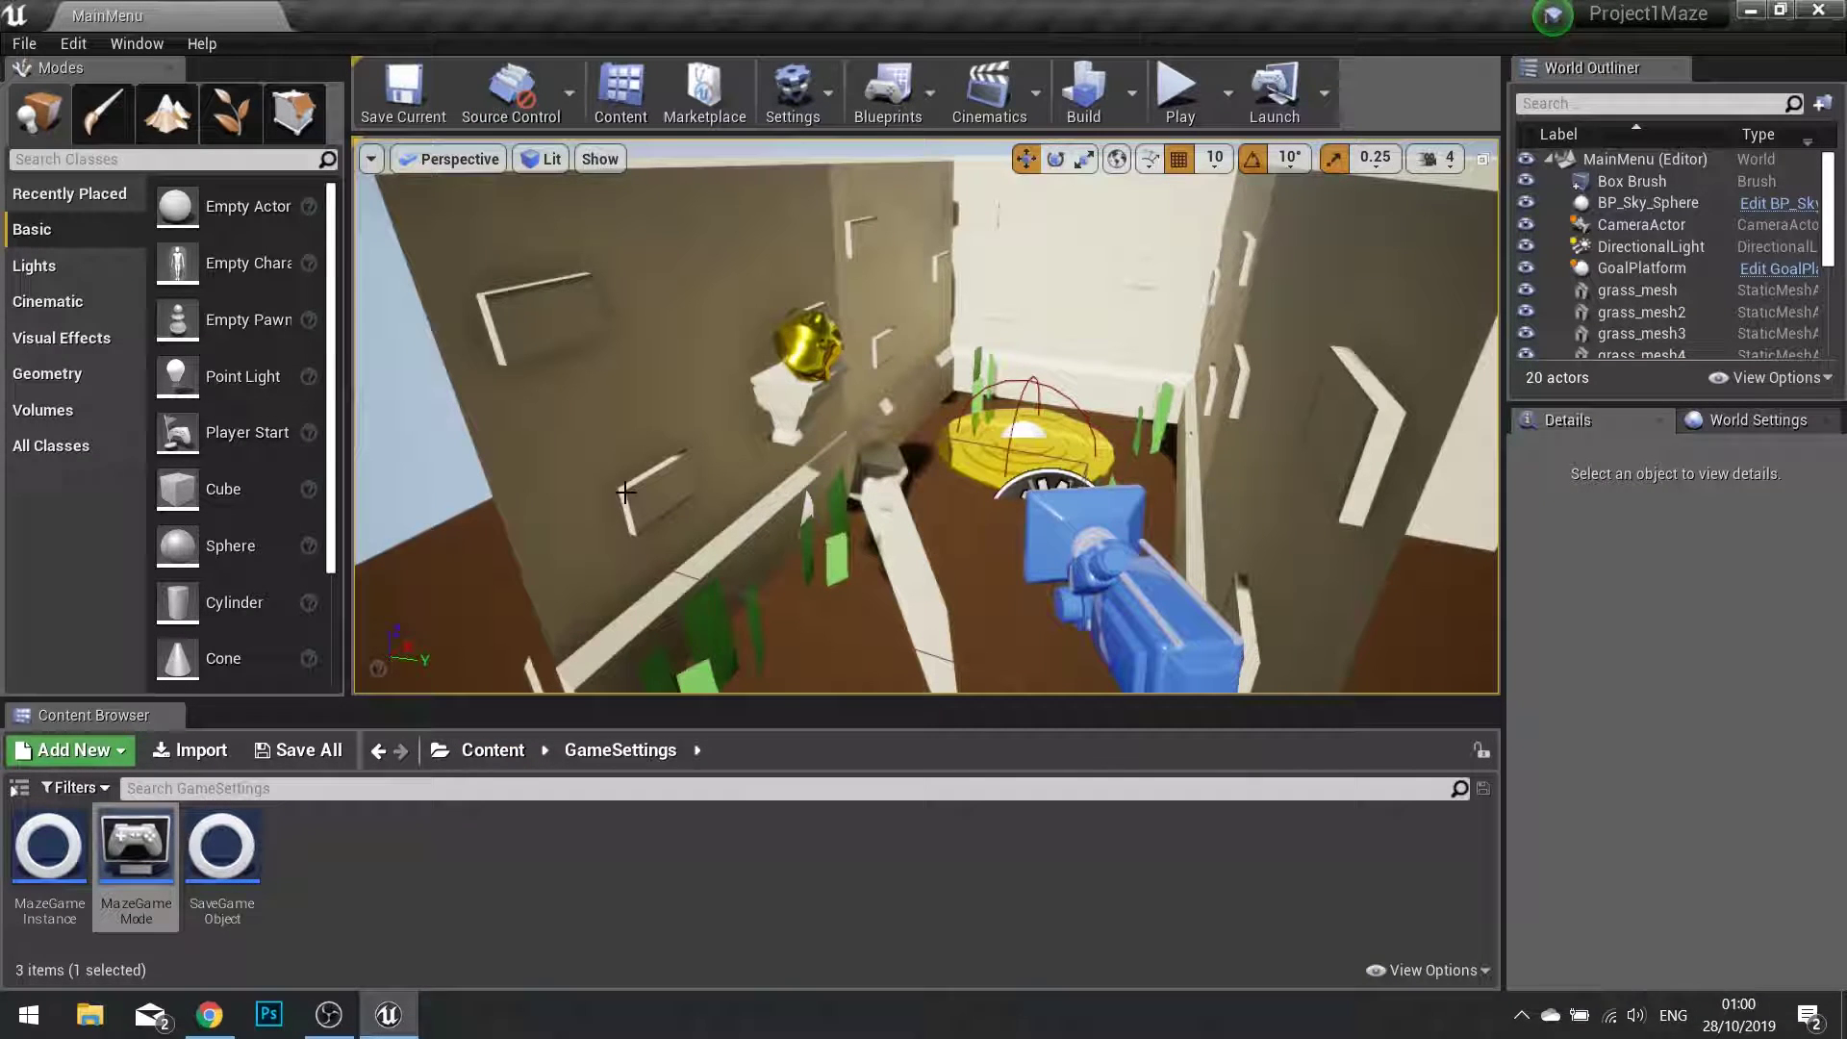
- Show World Settings and open Maze1, then Maze2, from the Content > Maps folder
scroll(891, 500, down, 5)
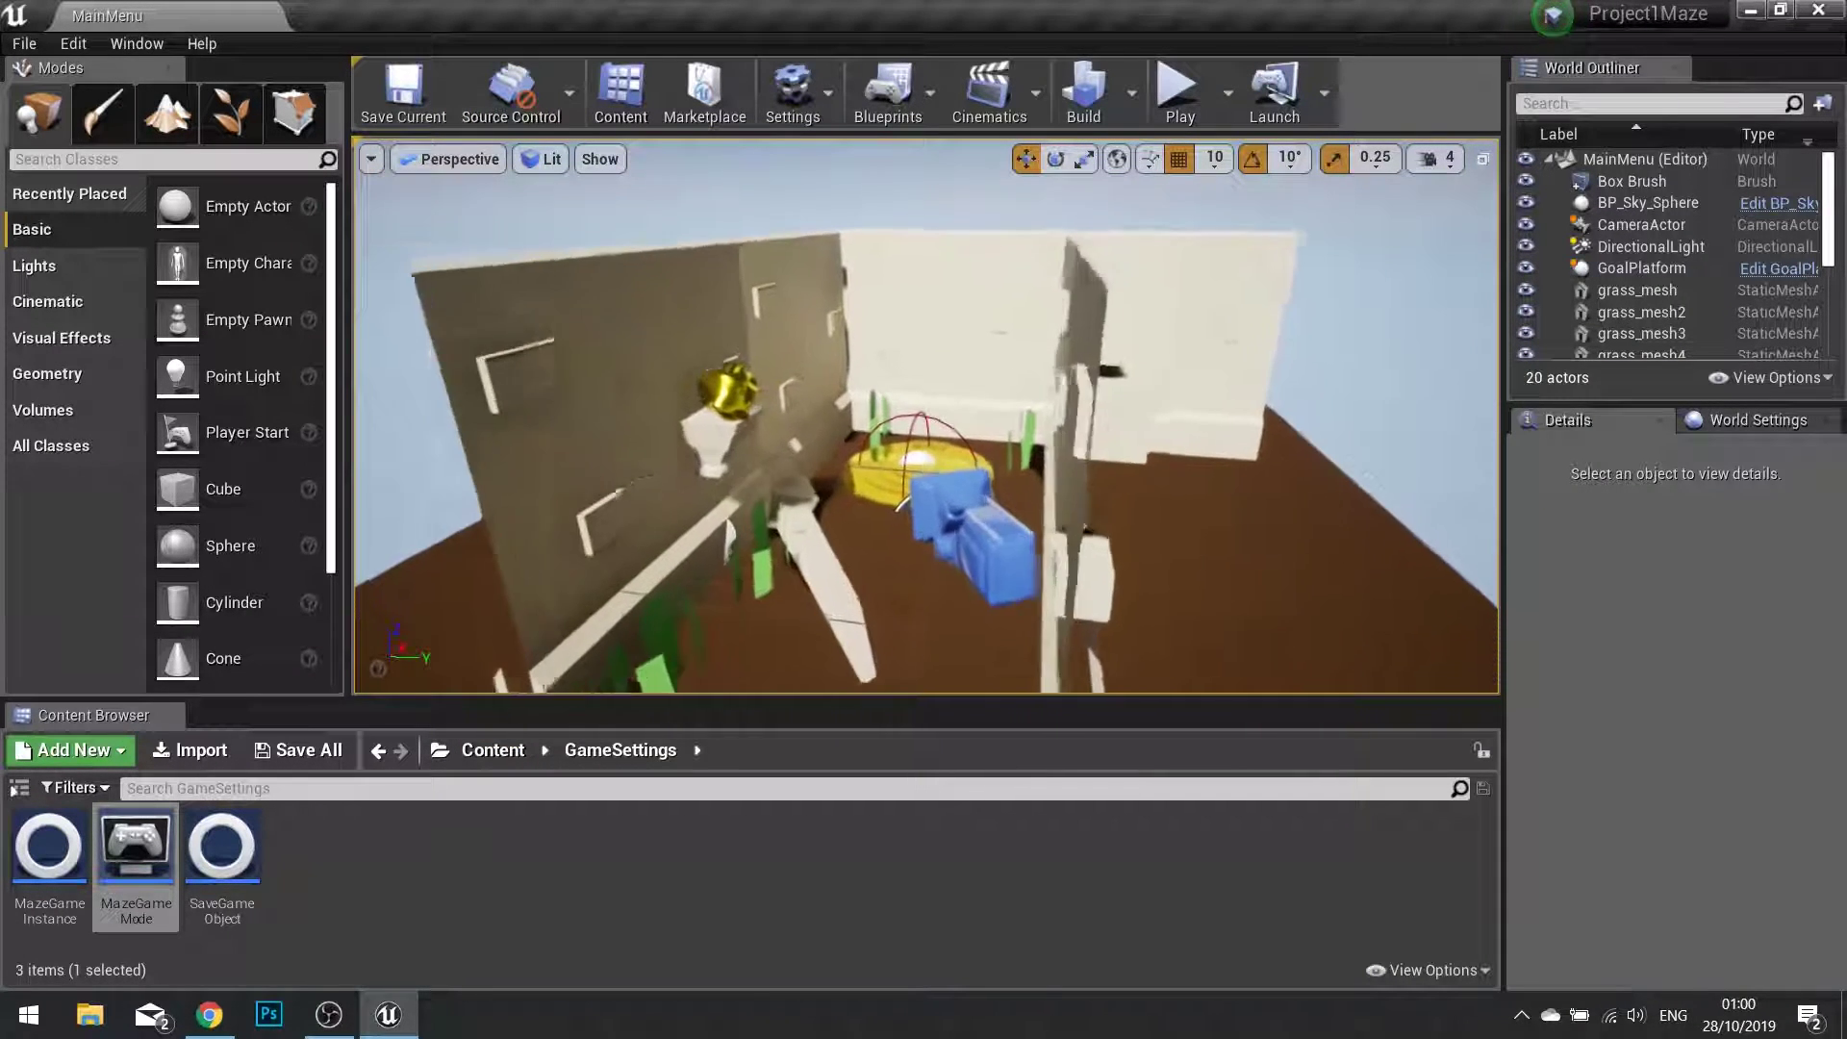
click(1770, 425)
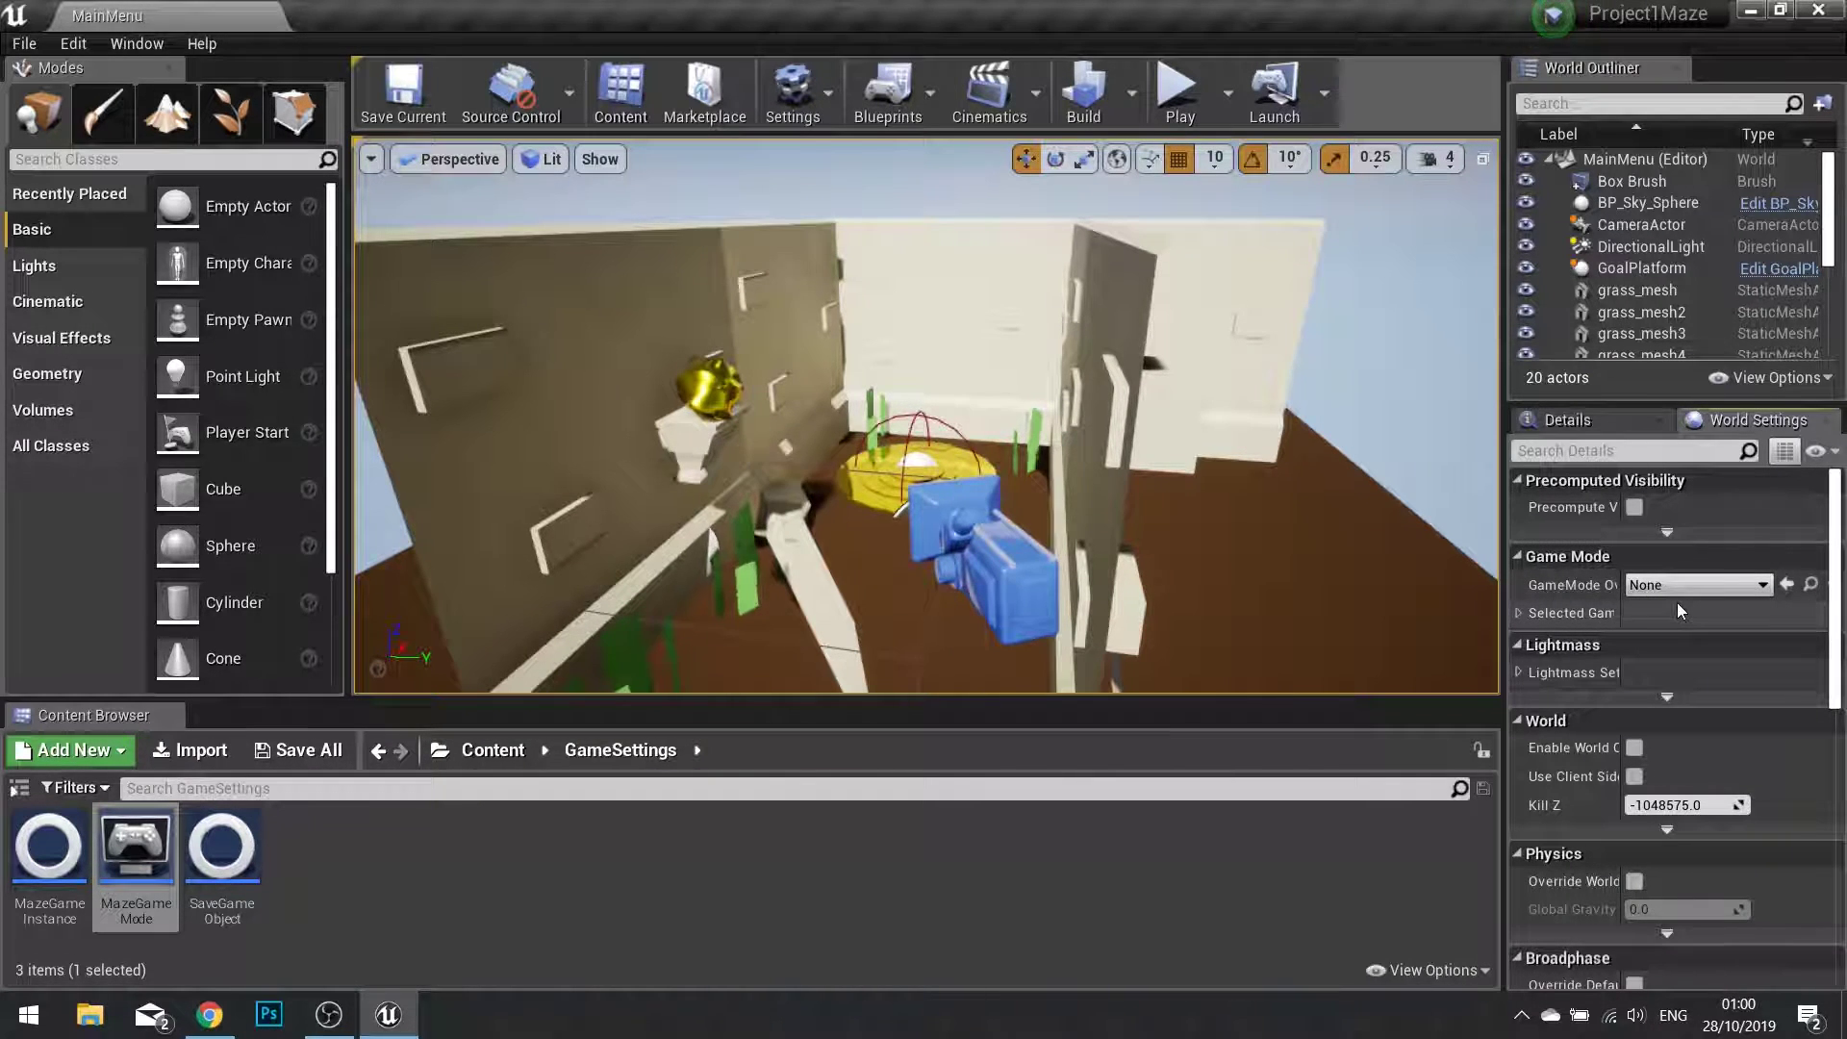
click(416, 824)
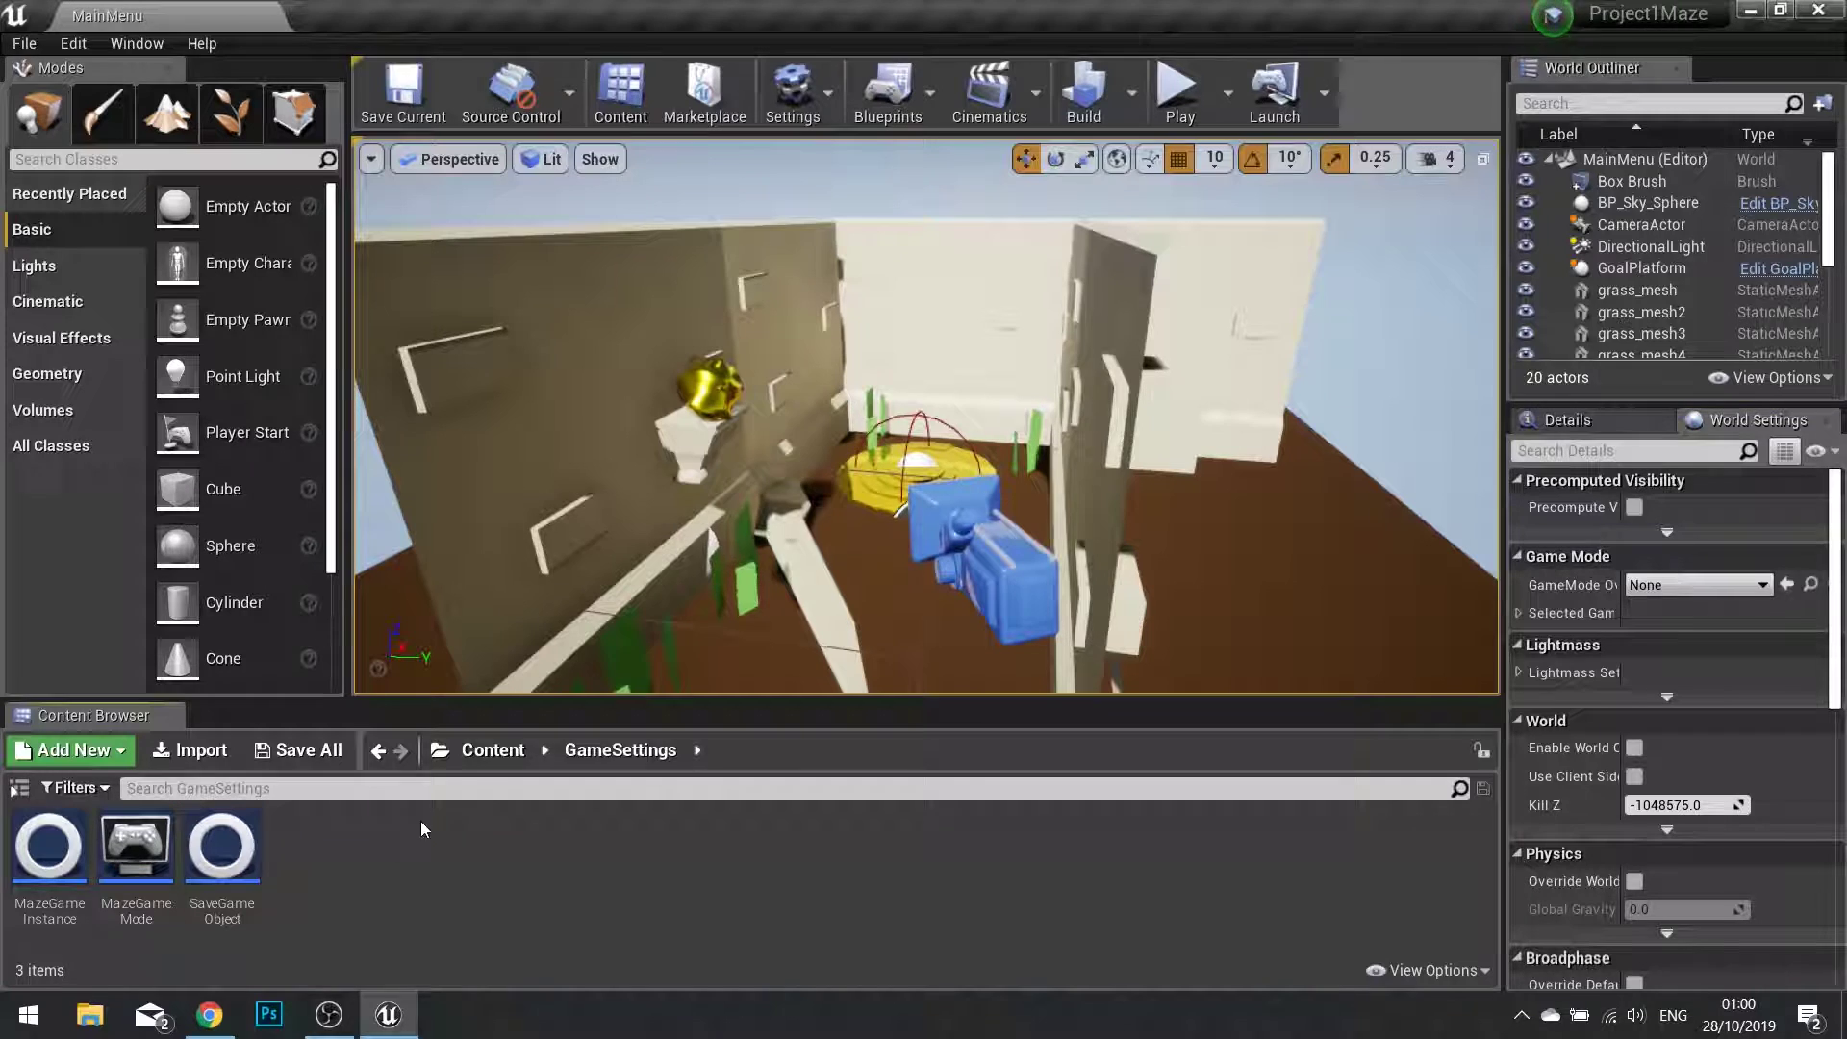
click(493, 749)
double_click(239, 866)
double_click(222, 847)
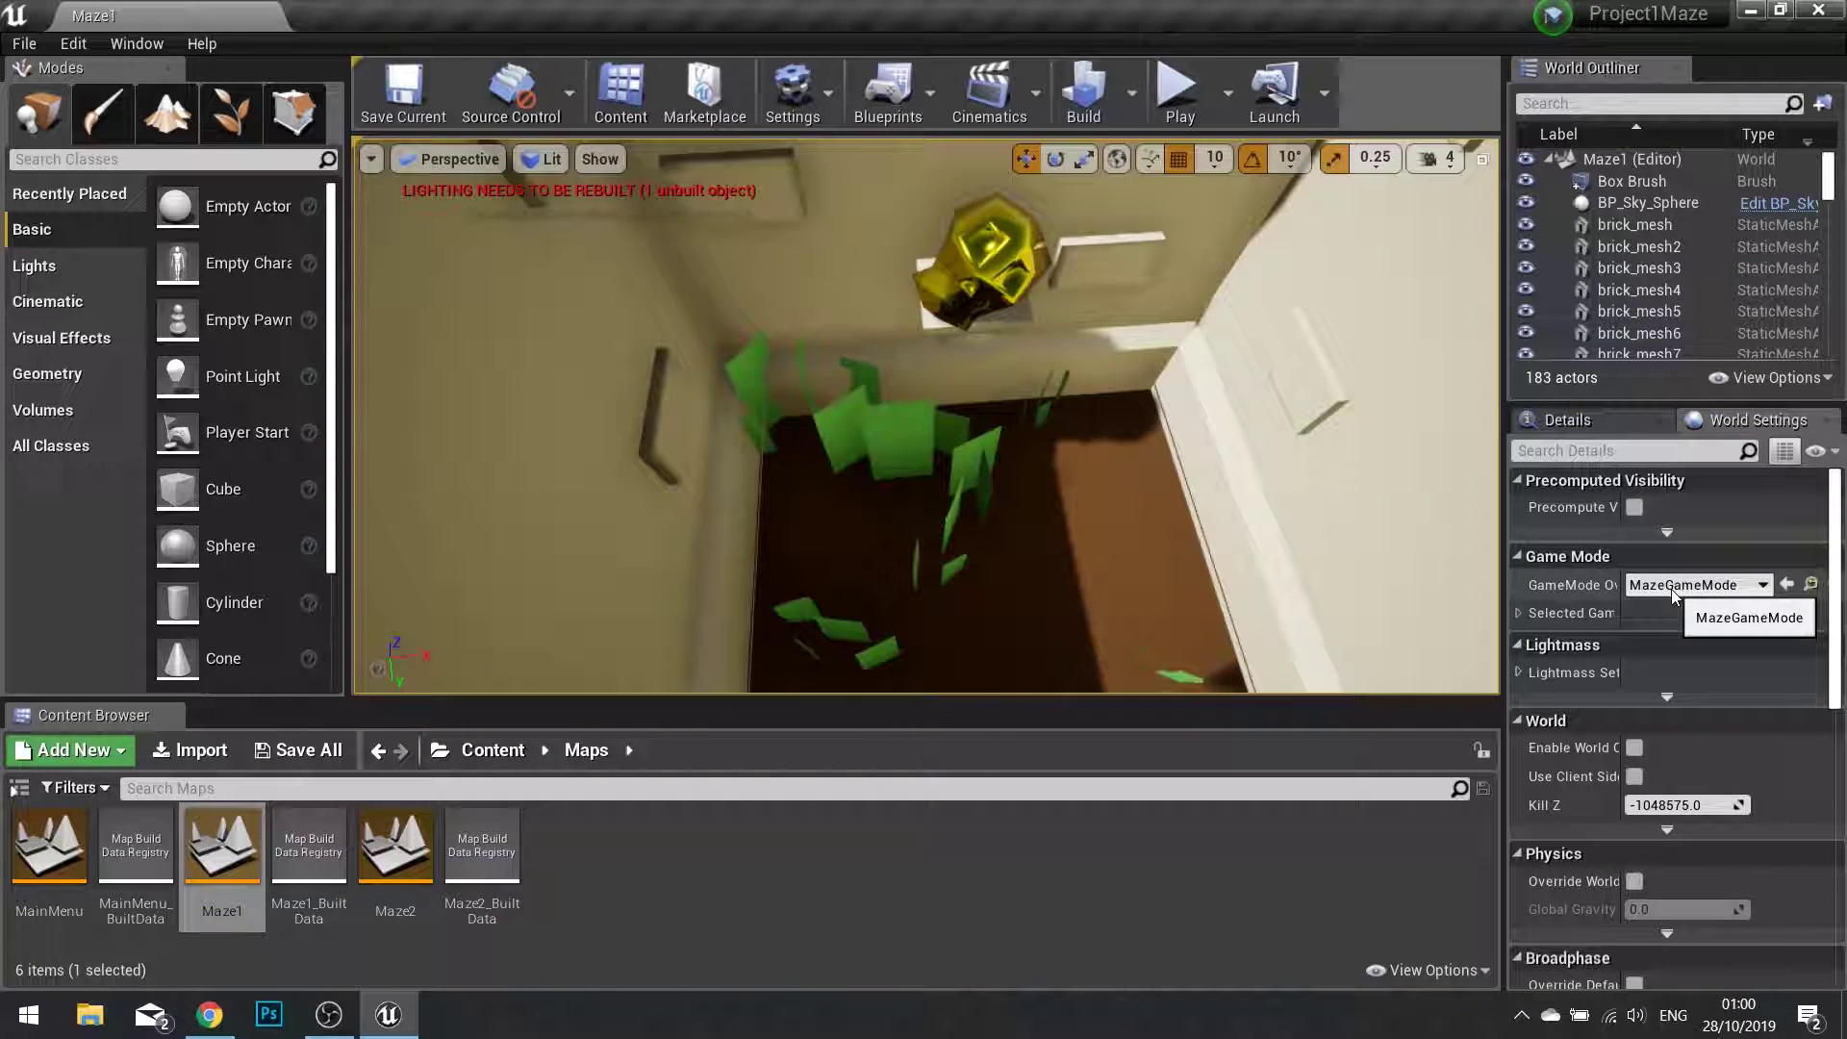
double_click(401, 859)
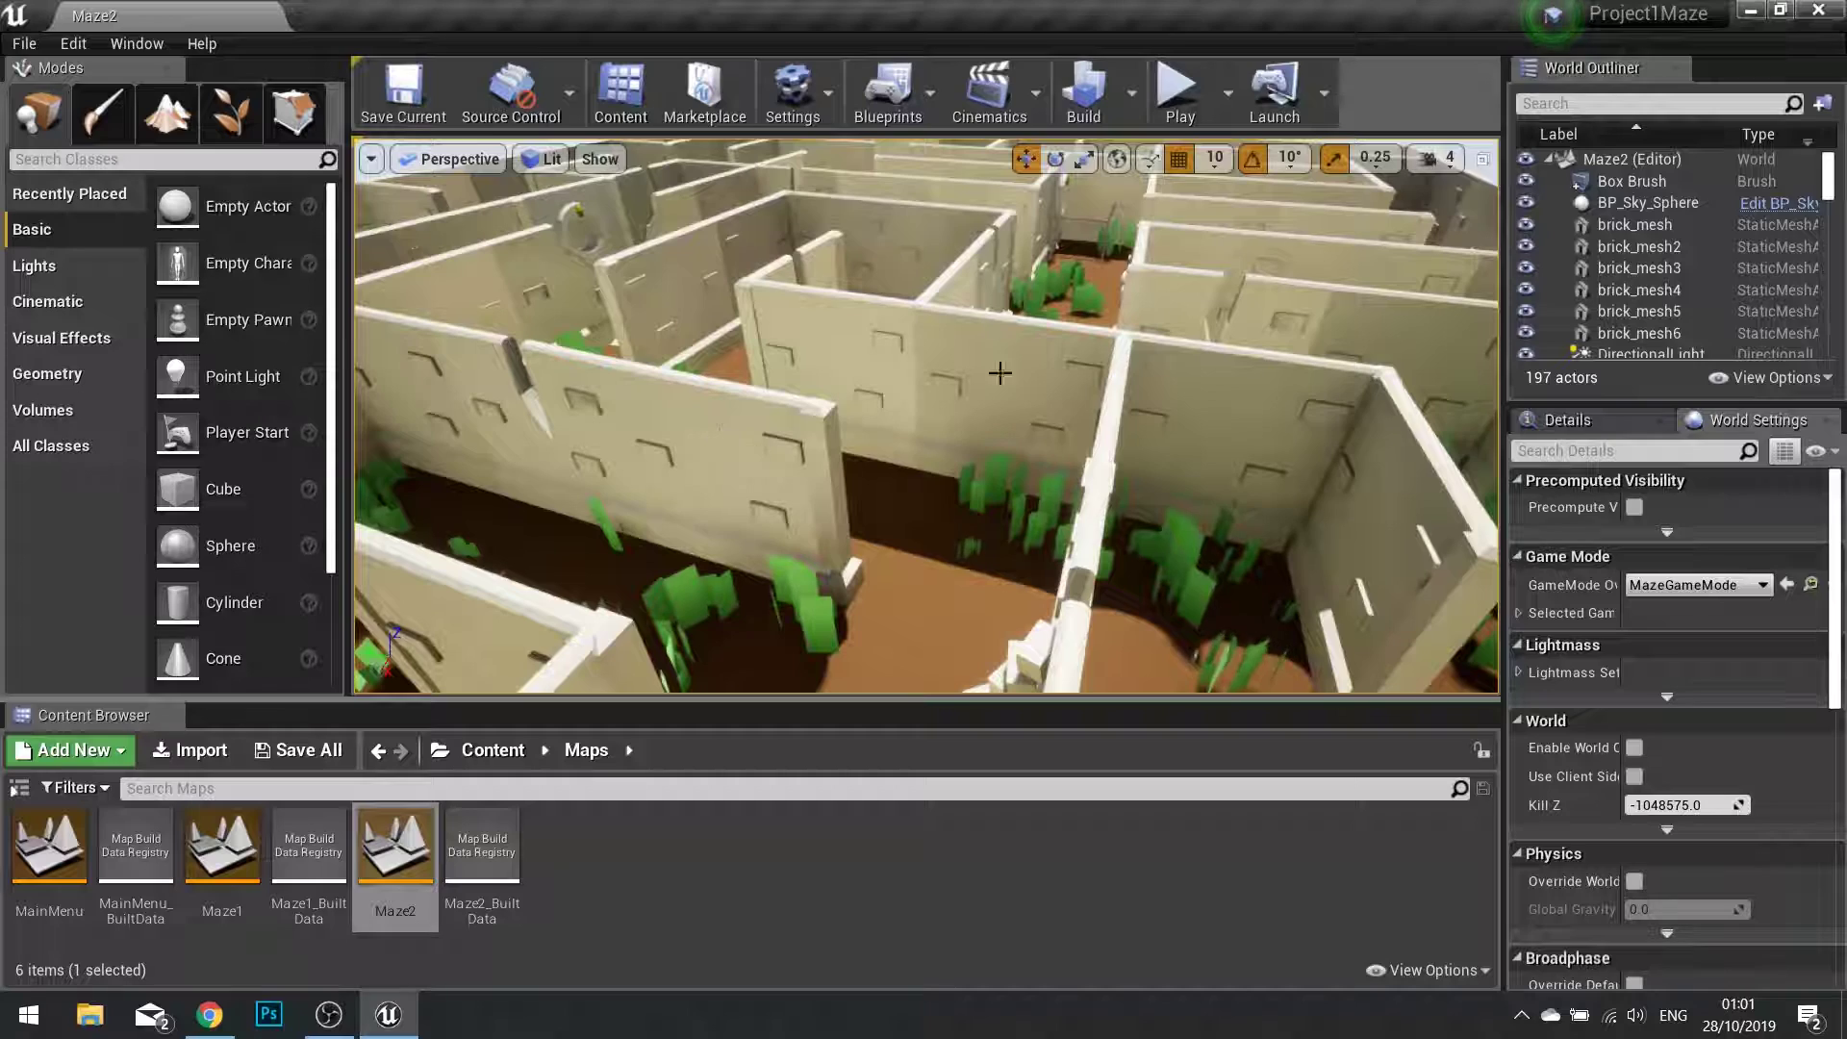
- Expand File > Package Project > Windows to reveal the 32-bit and 64-bit build options
click(24, 43)
click(94, 257)
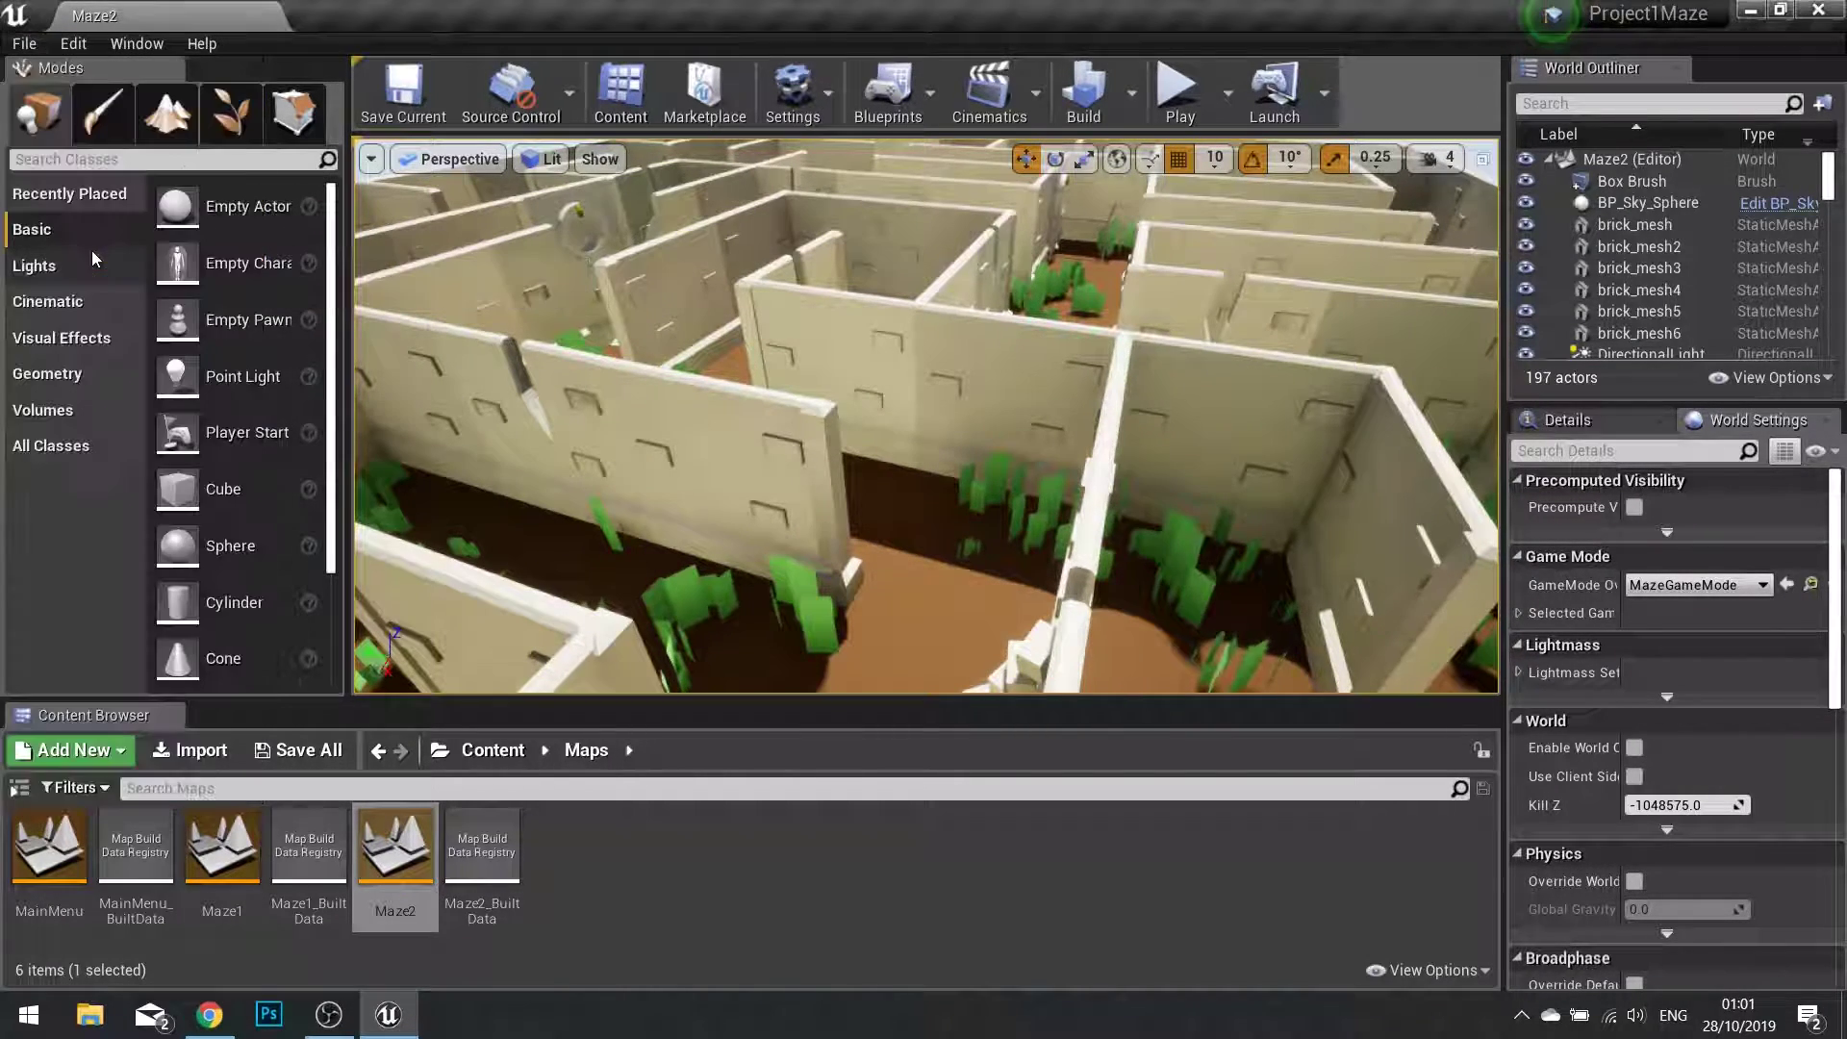
click(24, 44)
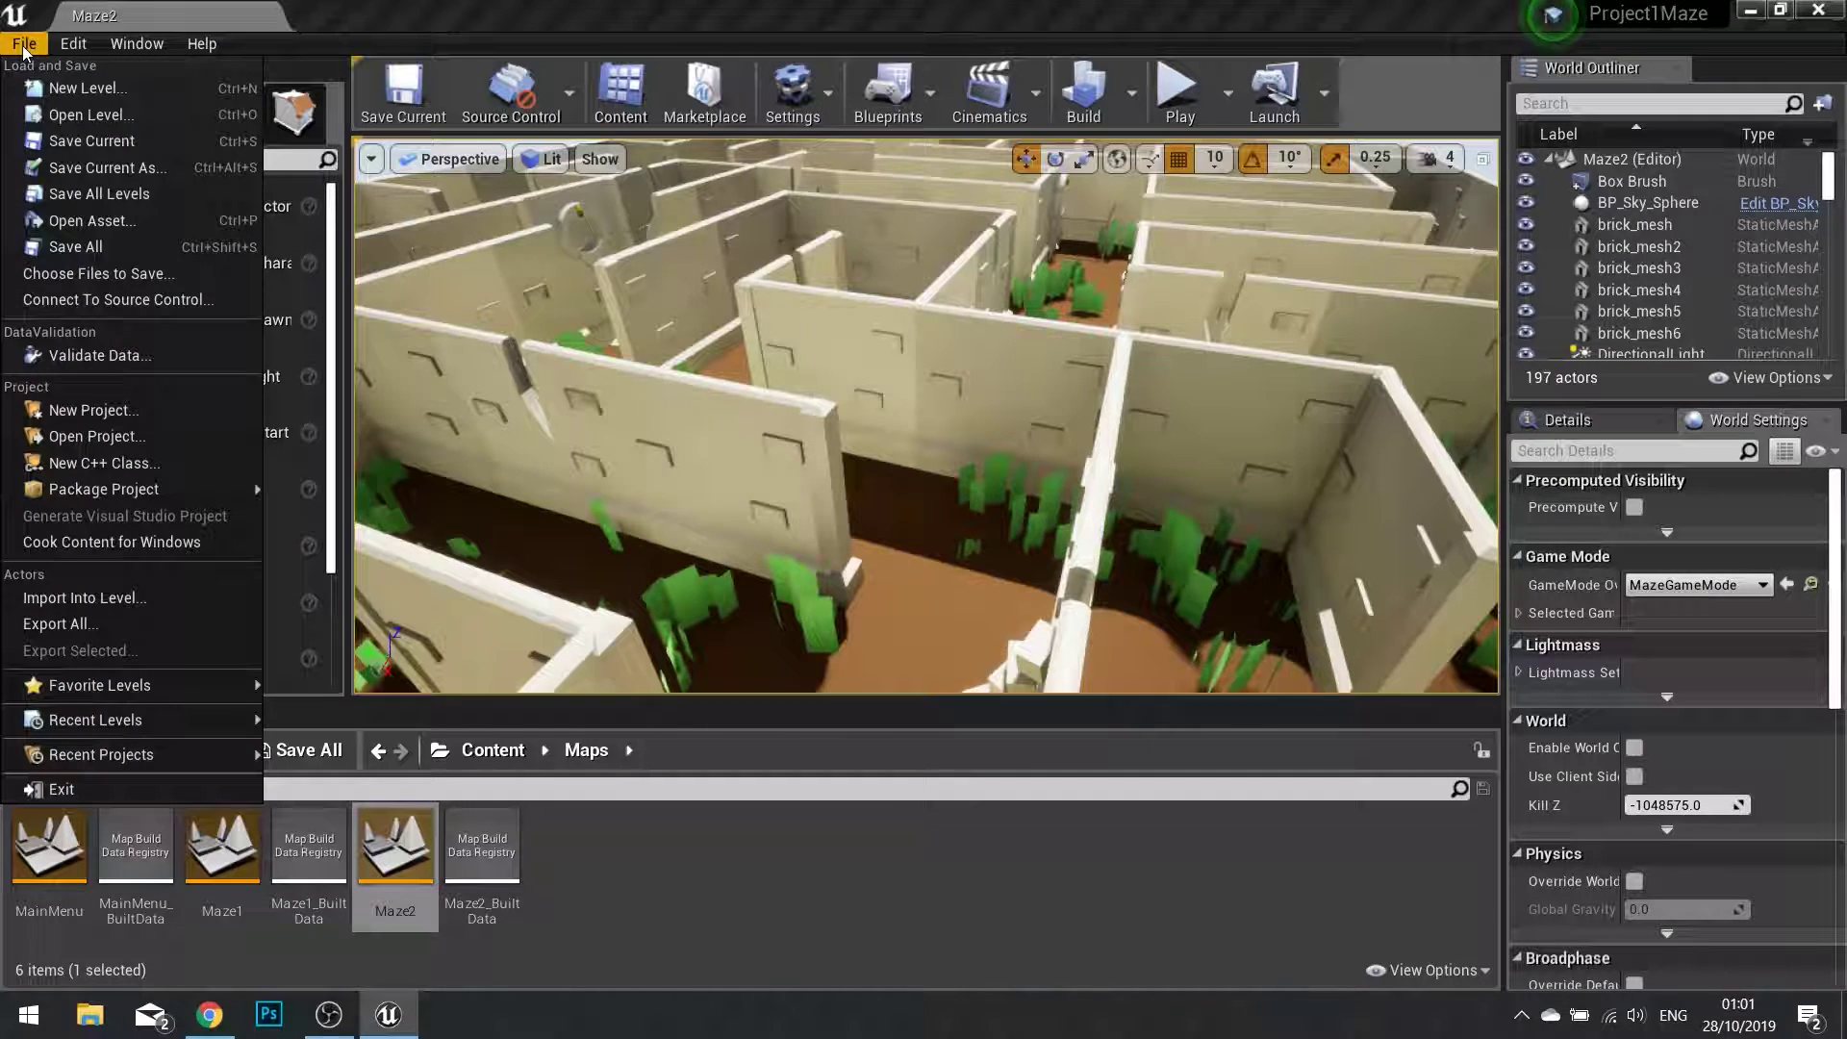
mouse_move(140, 497)
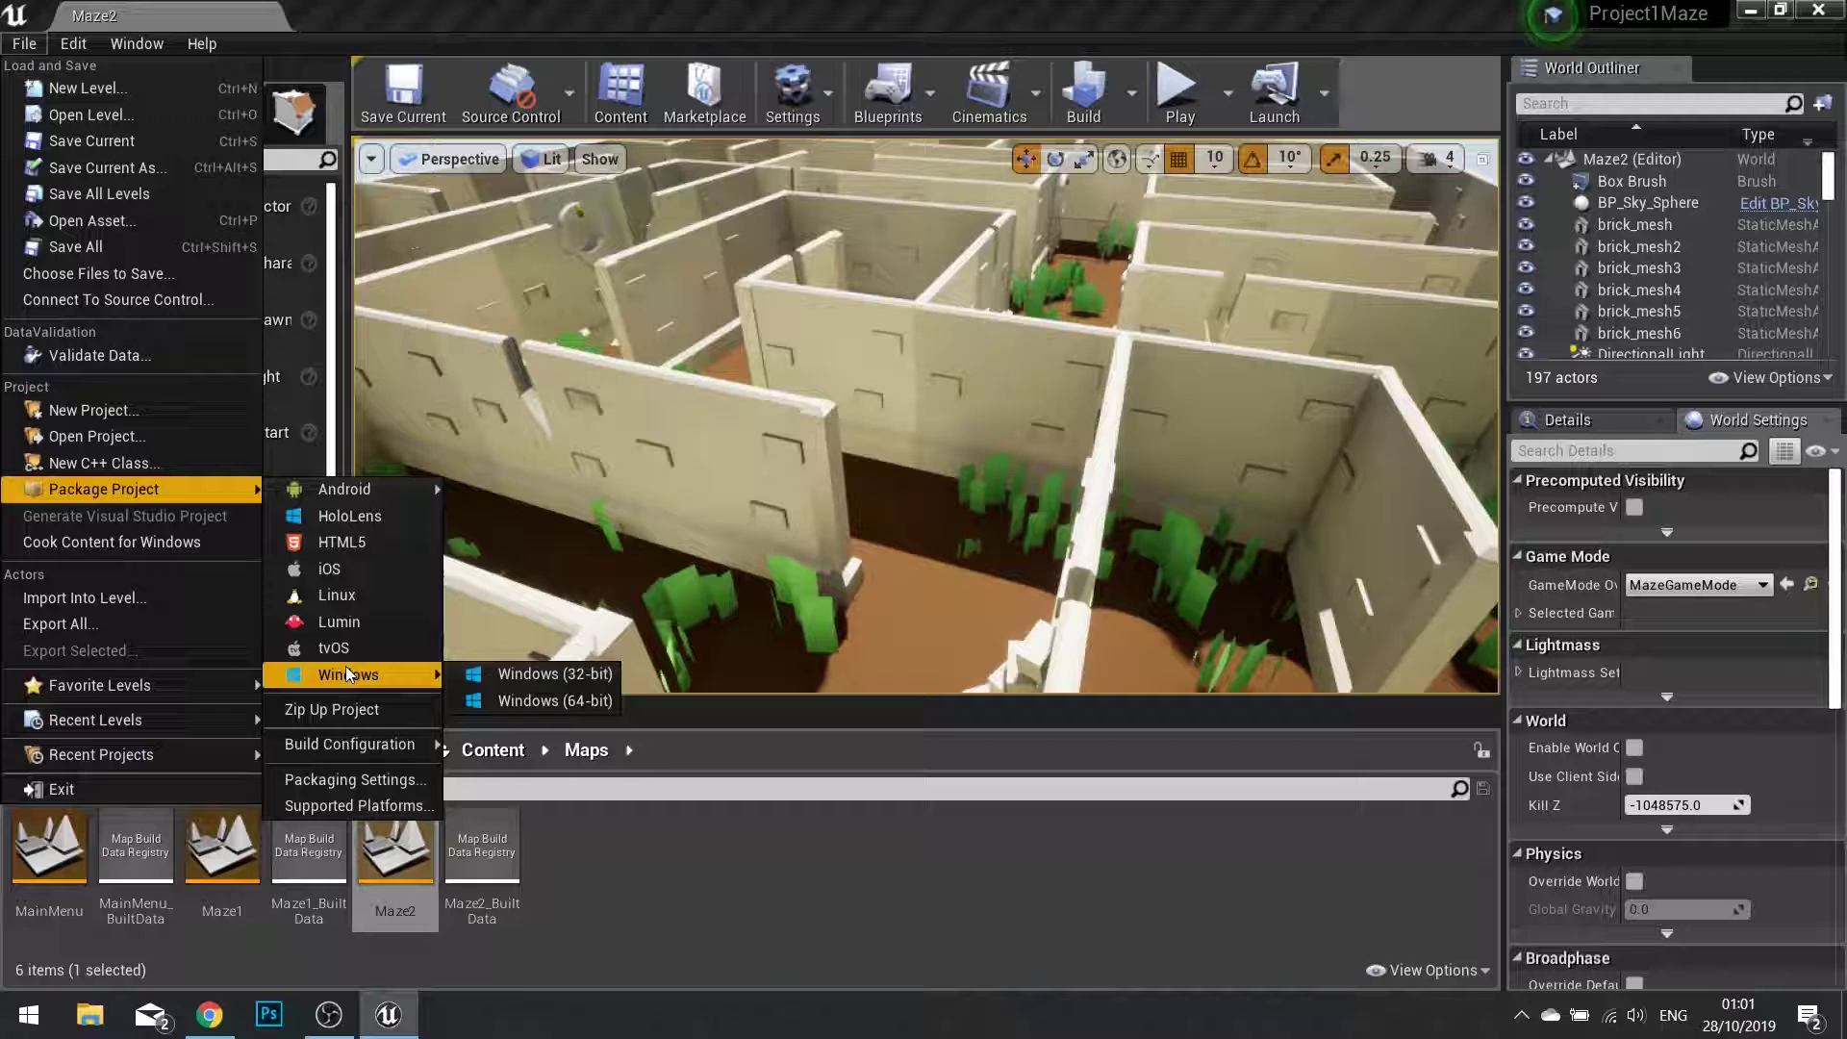
mouse_move(366, 501)
mouse_move(360, 673)
- Choose Windows (64-bit) packaging and create a new destination folder in Project1Maze
click(522, 699)
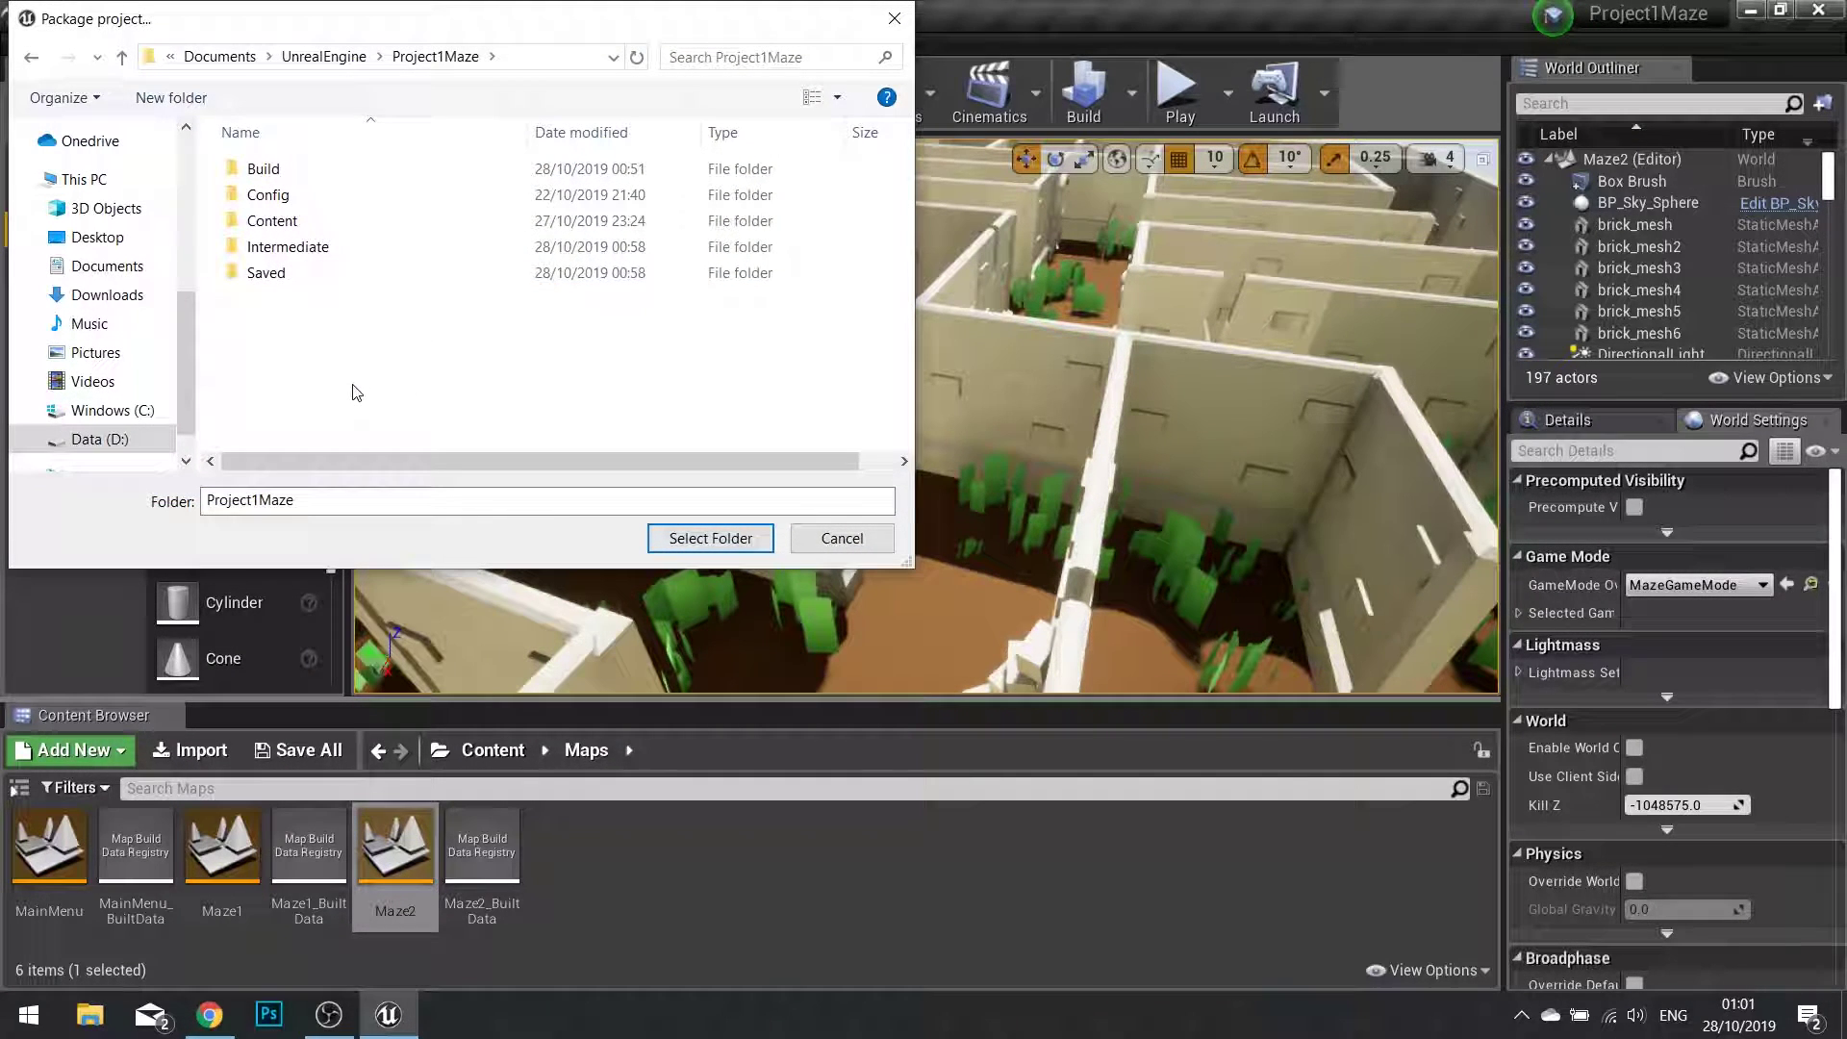
click(171, 97)
text(Pac)
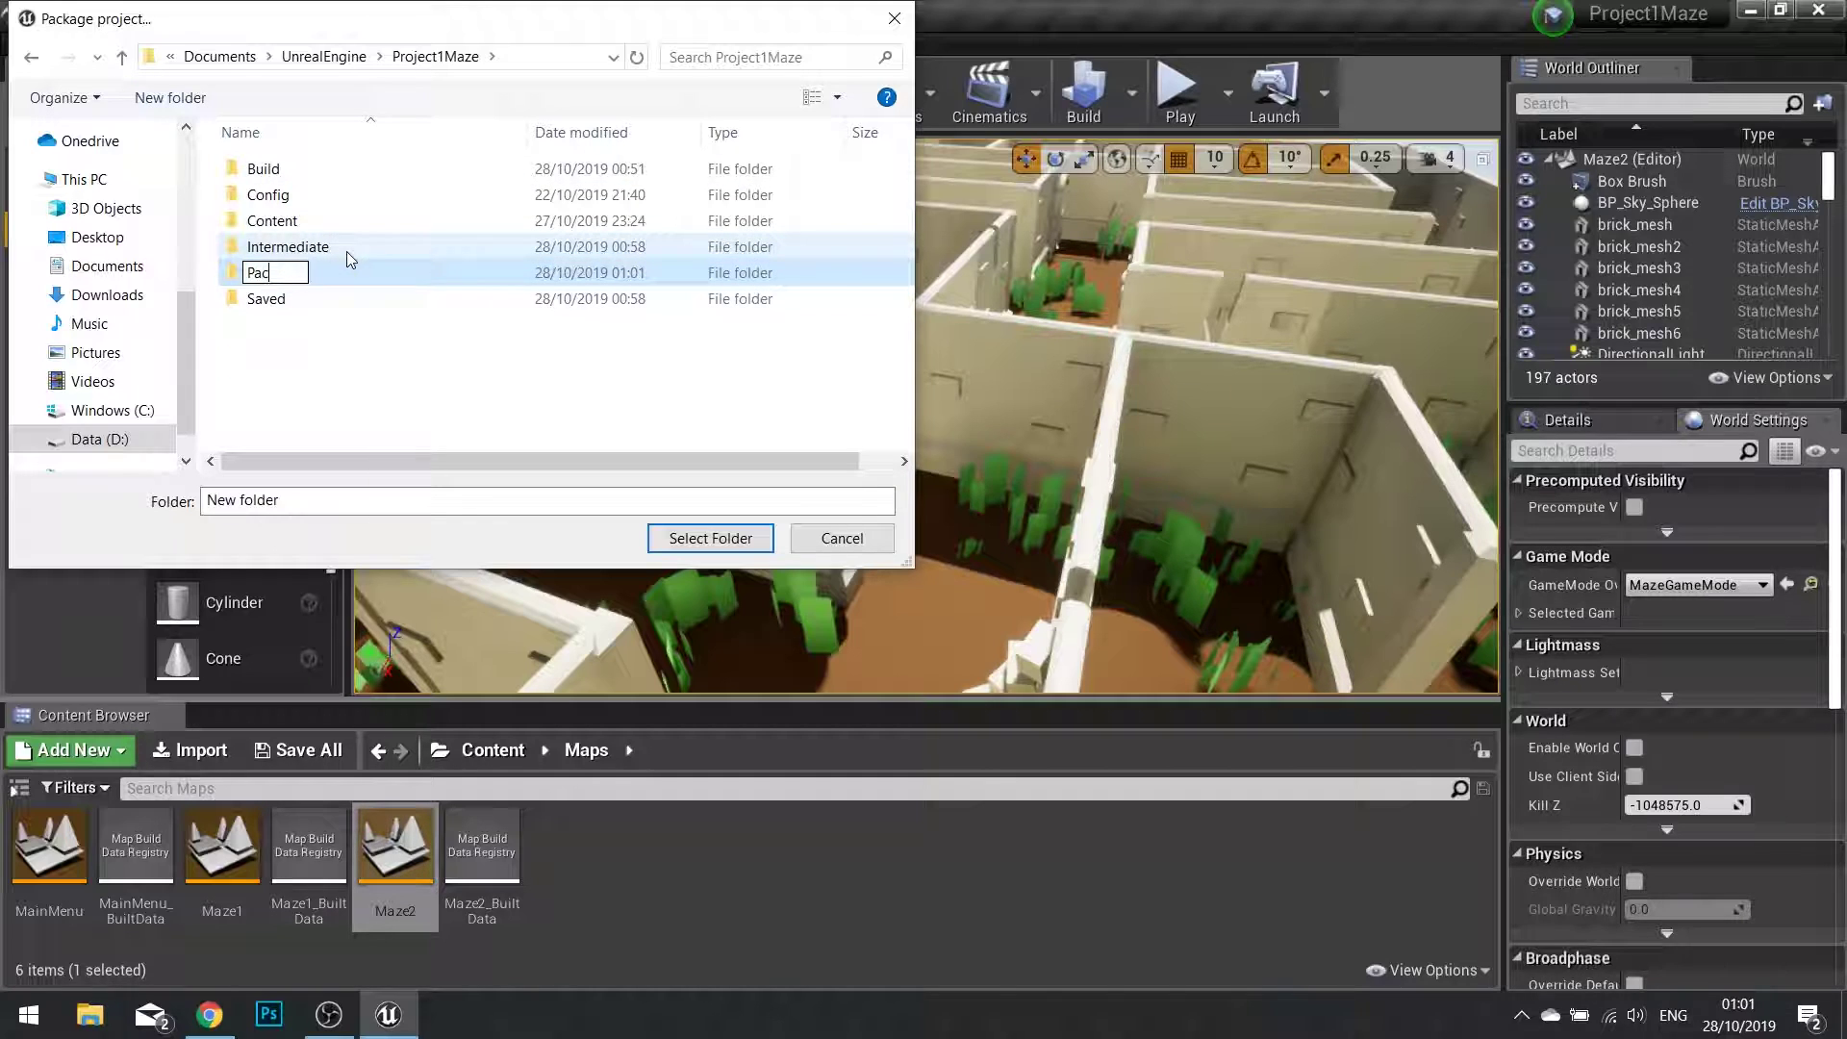
text(kagaedProject)
key(Return)
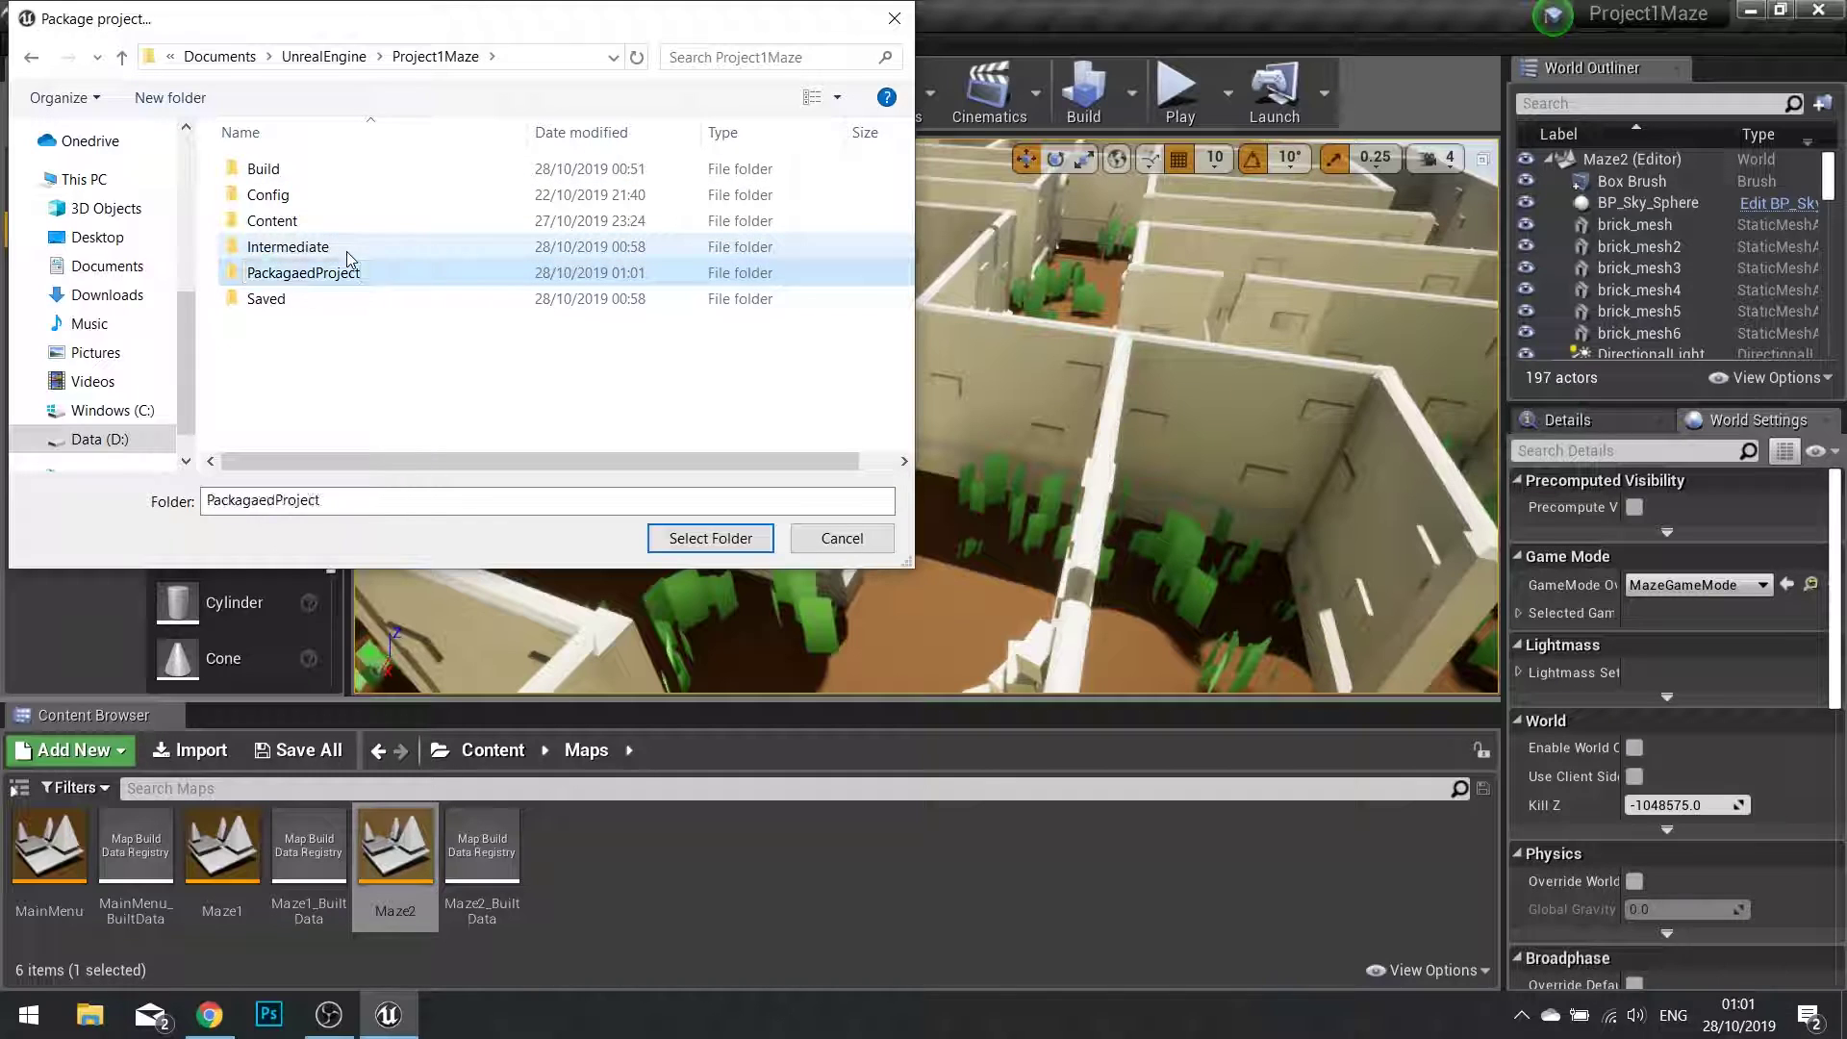
- Correct the folder name's typo to PackagedProject and select it as the packaging destination
click(304, 279)
click(299, 273)
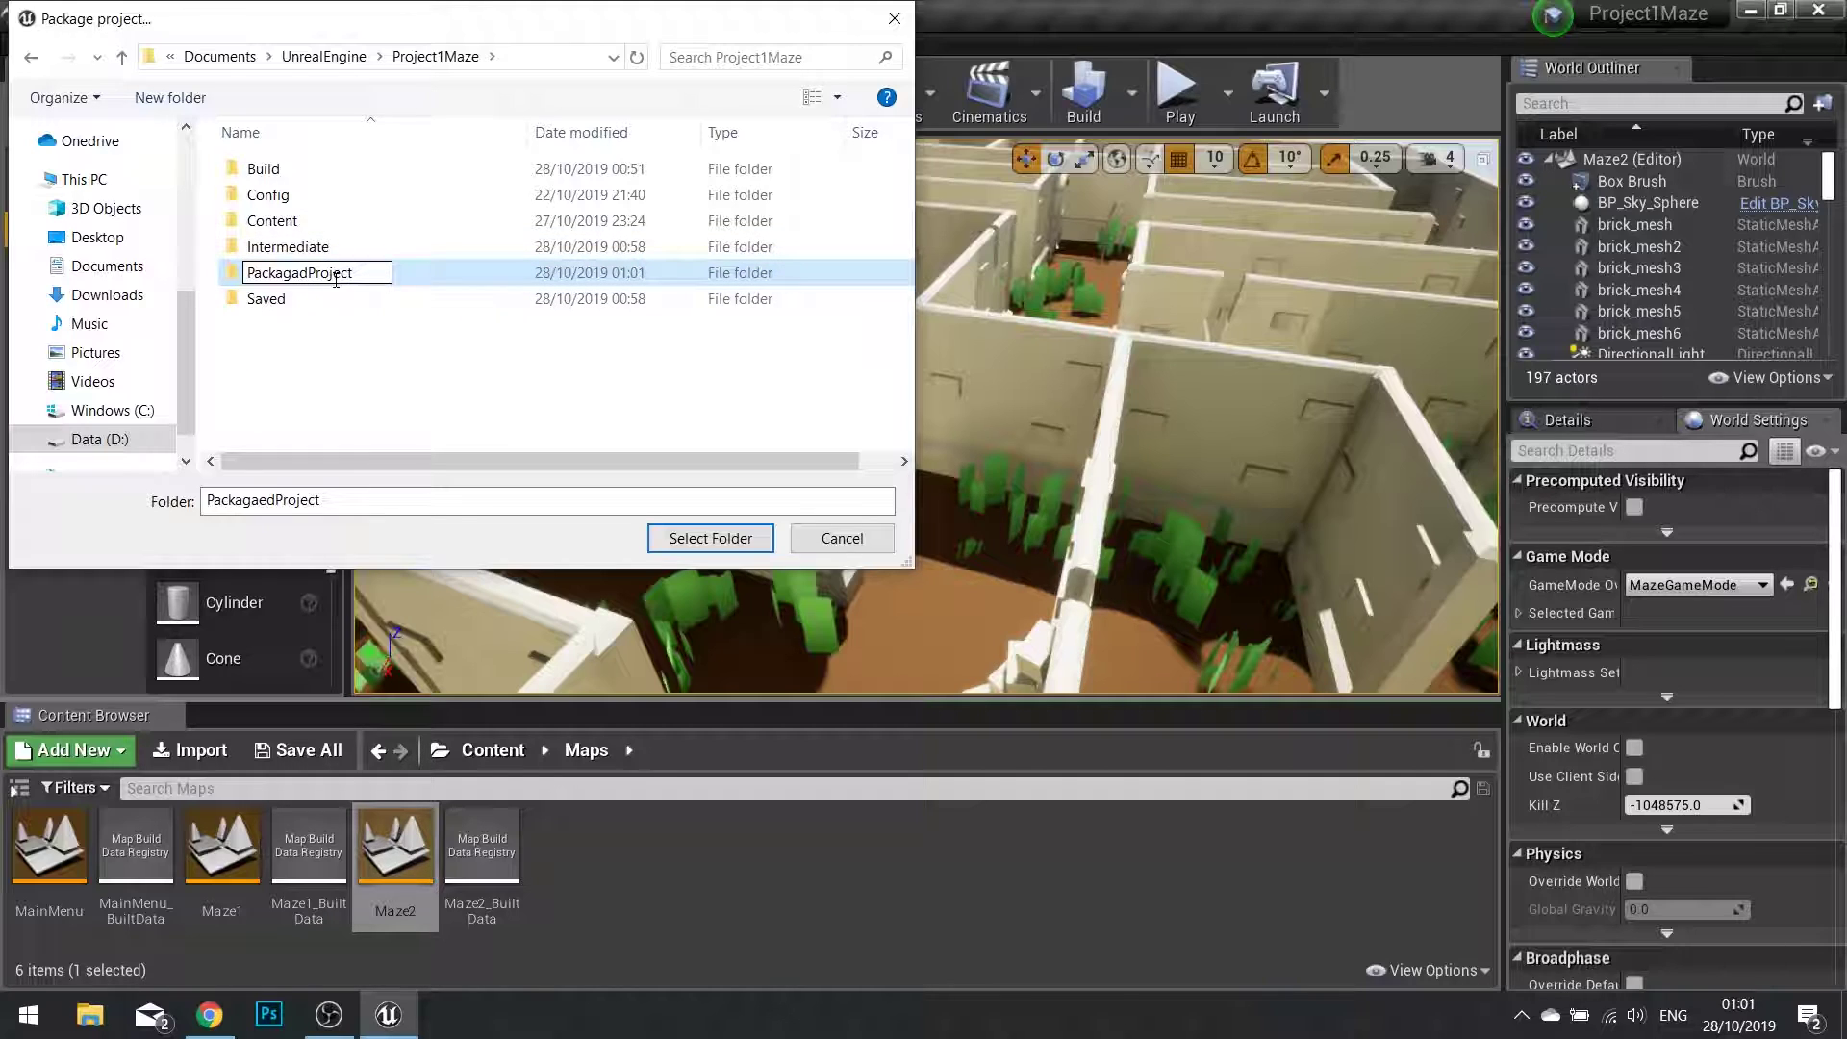
key(BackSpace)
text(e)
key(Return)
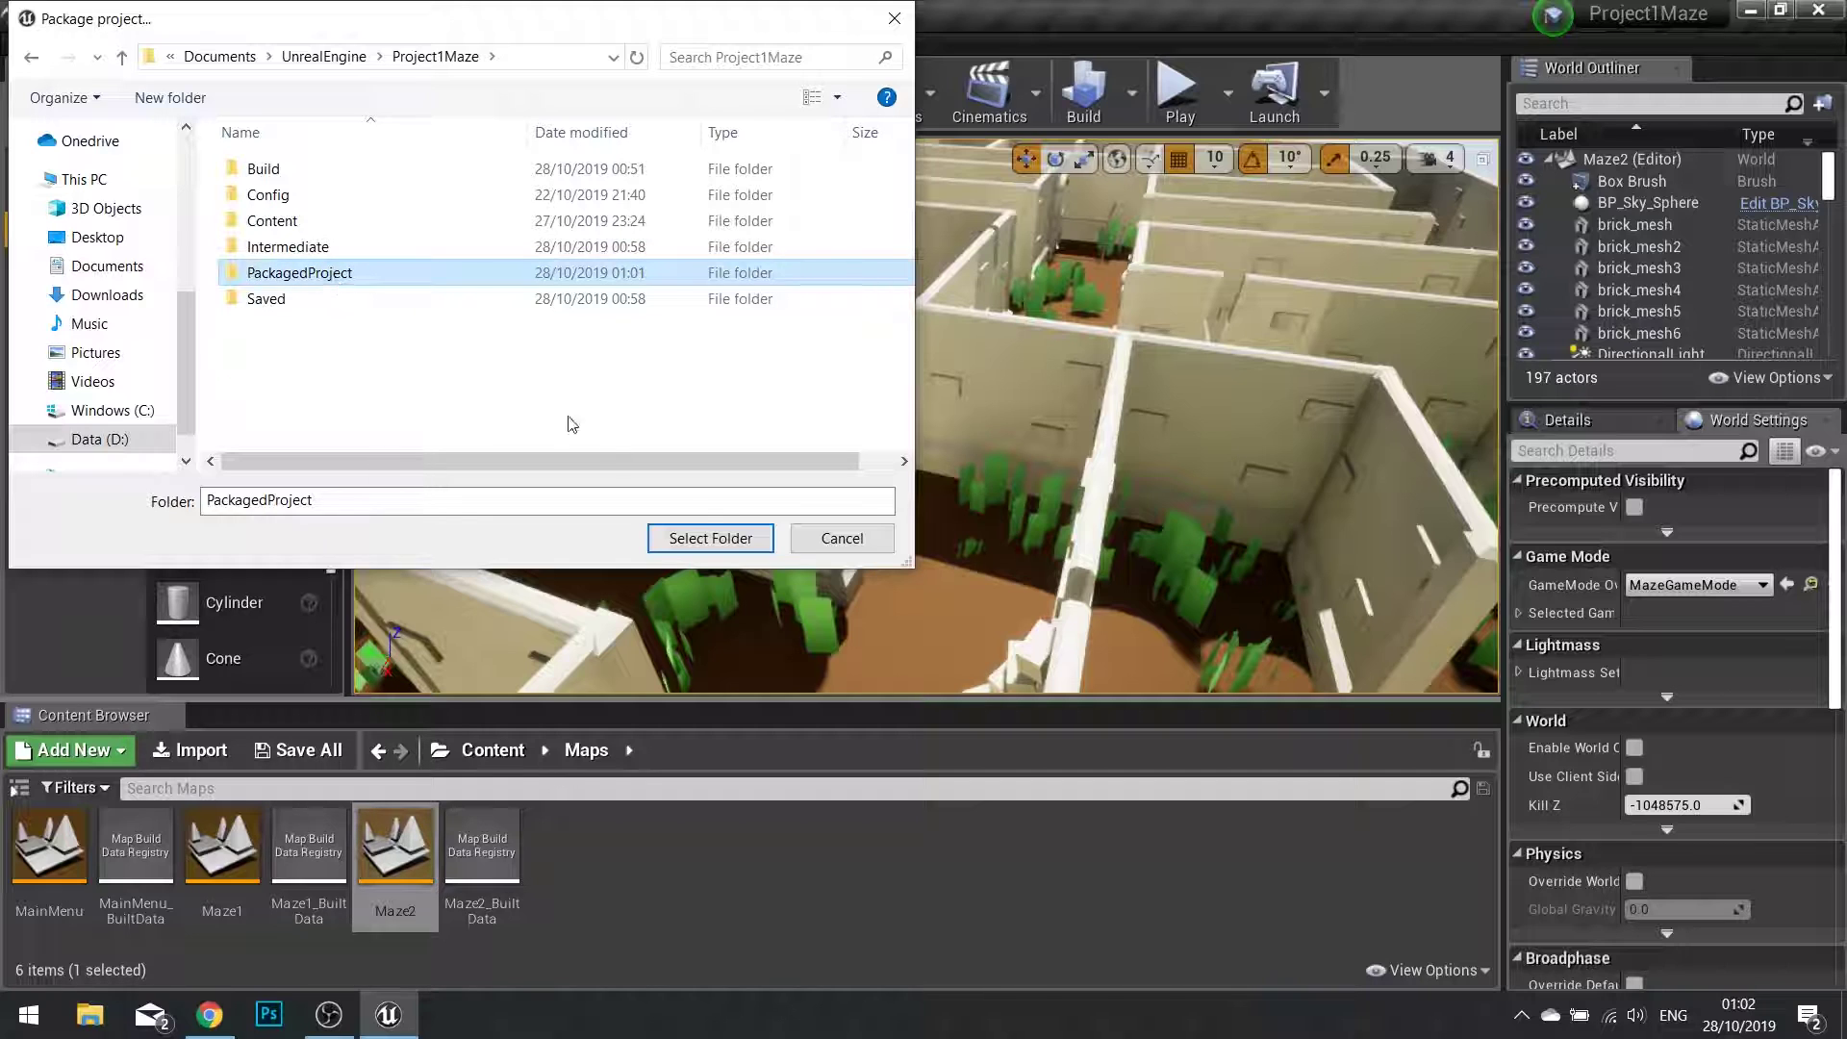
click(711, 539)
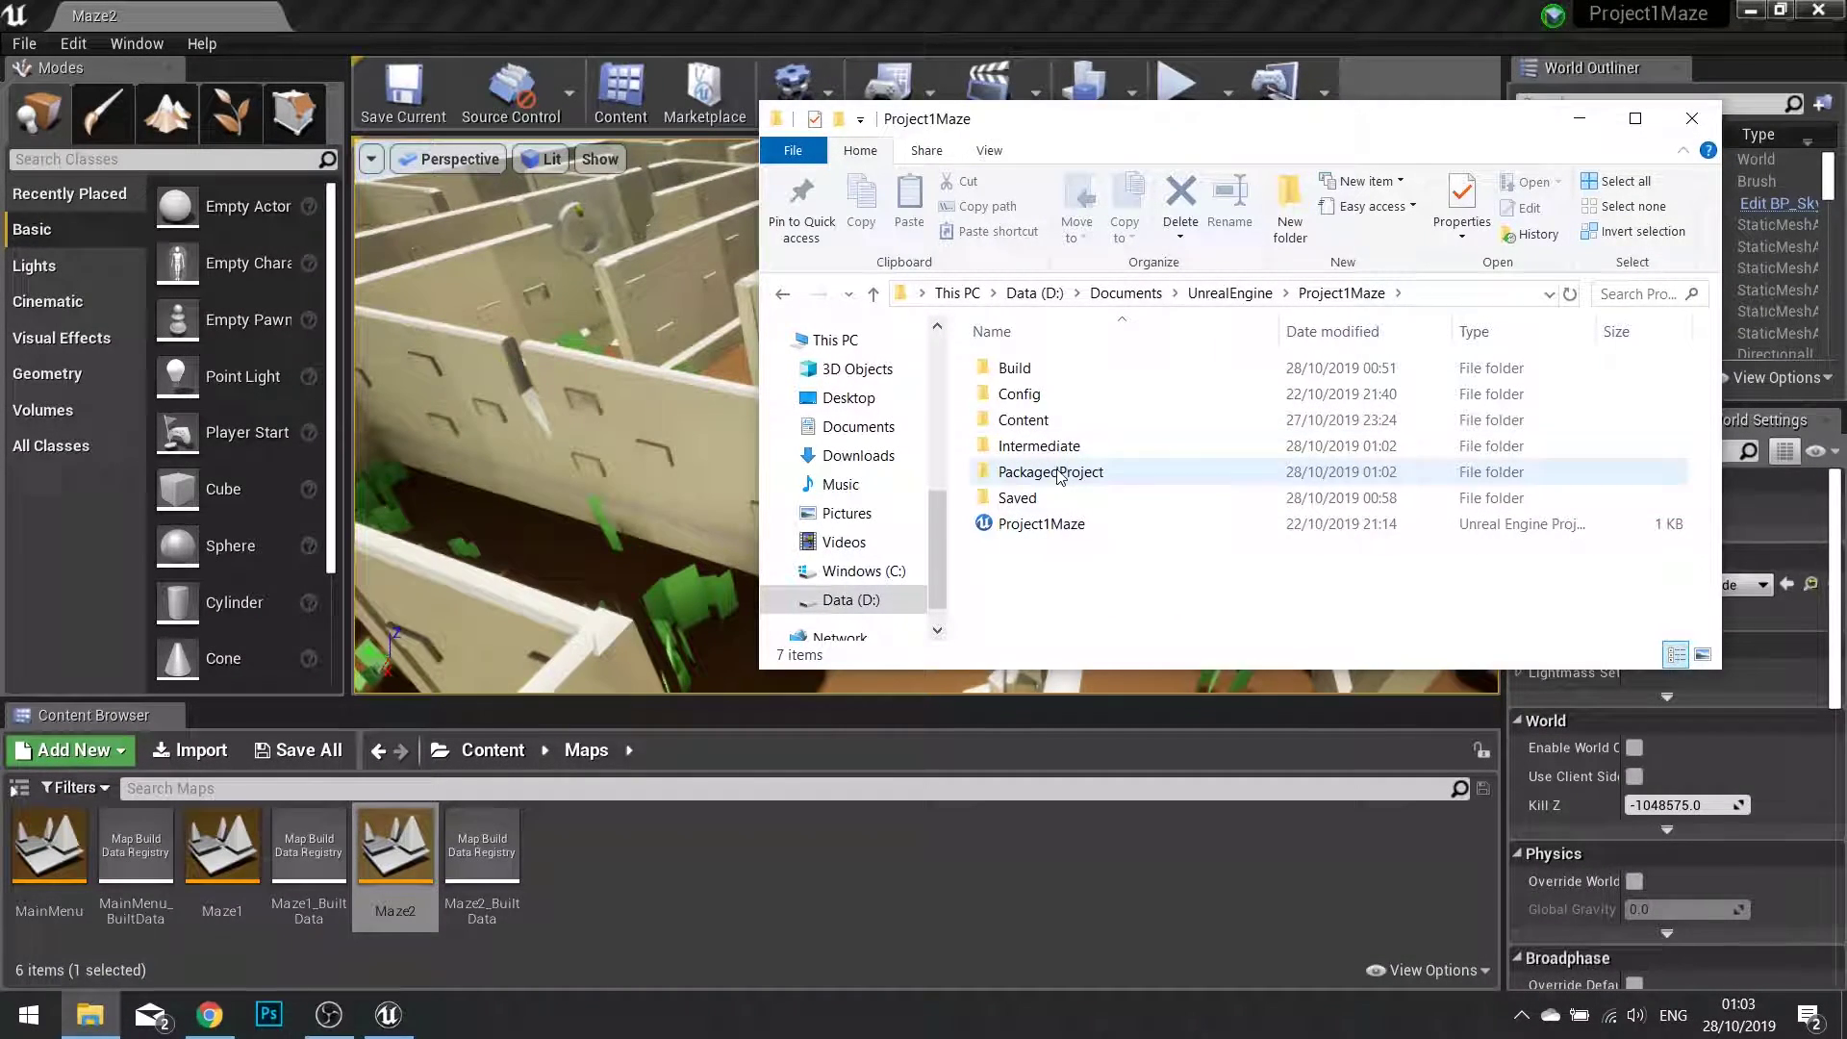
- Open PackagedProject > WindowsNoEditor and select the Project1Maze application
mouse_move(1060, 476)
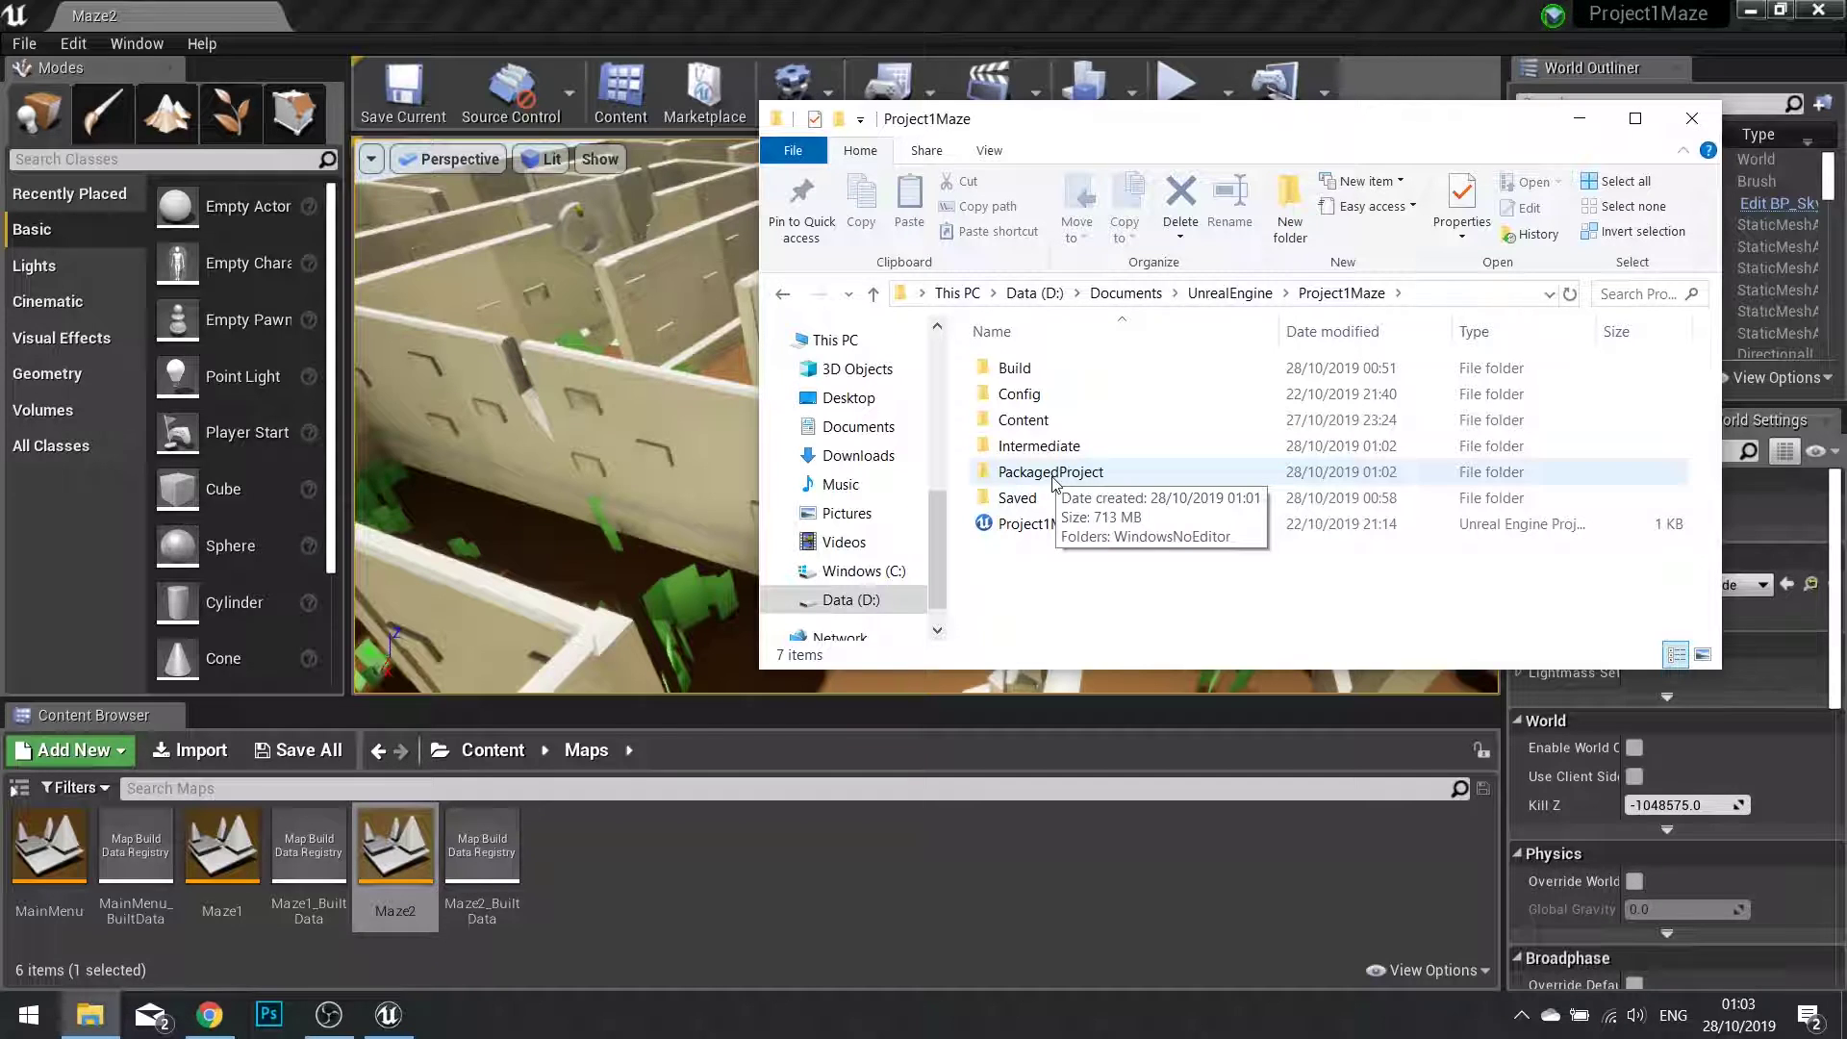
double_click(1052, 471)
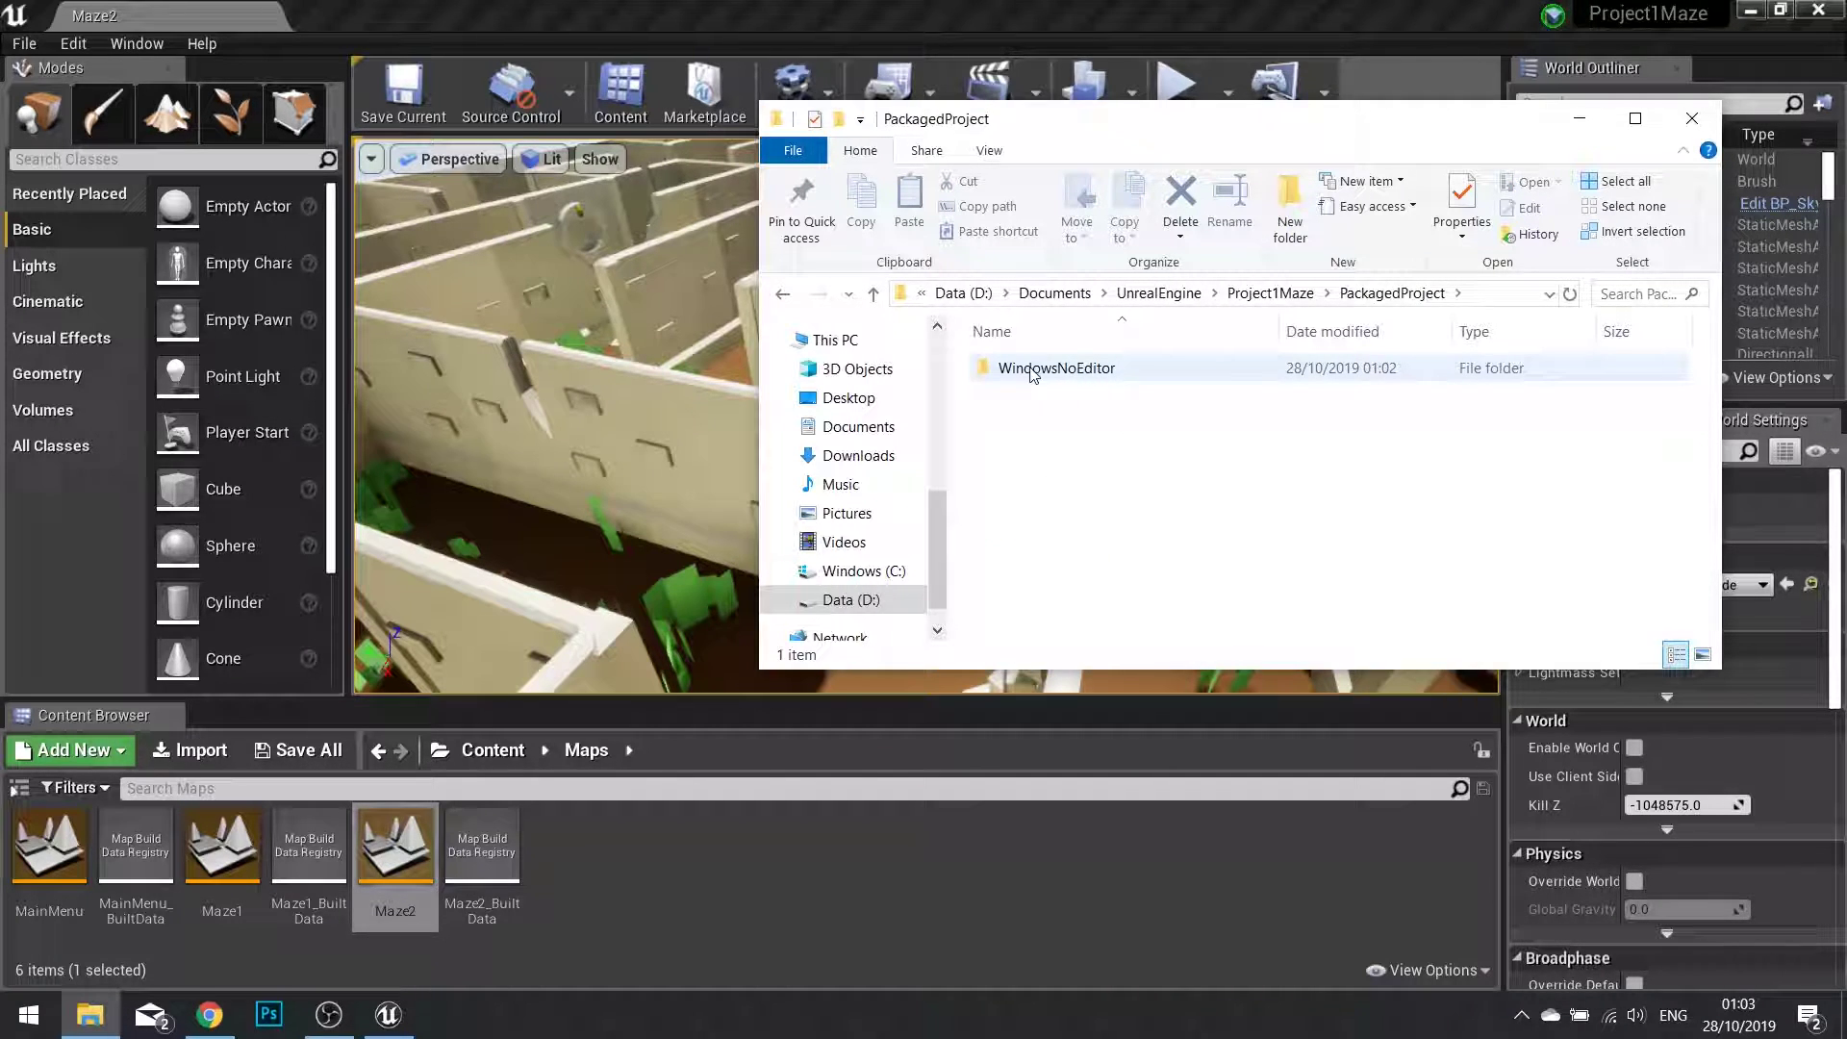
mouse_move(1075, 373)
click(991, 373)
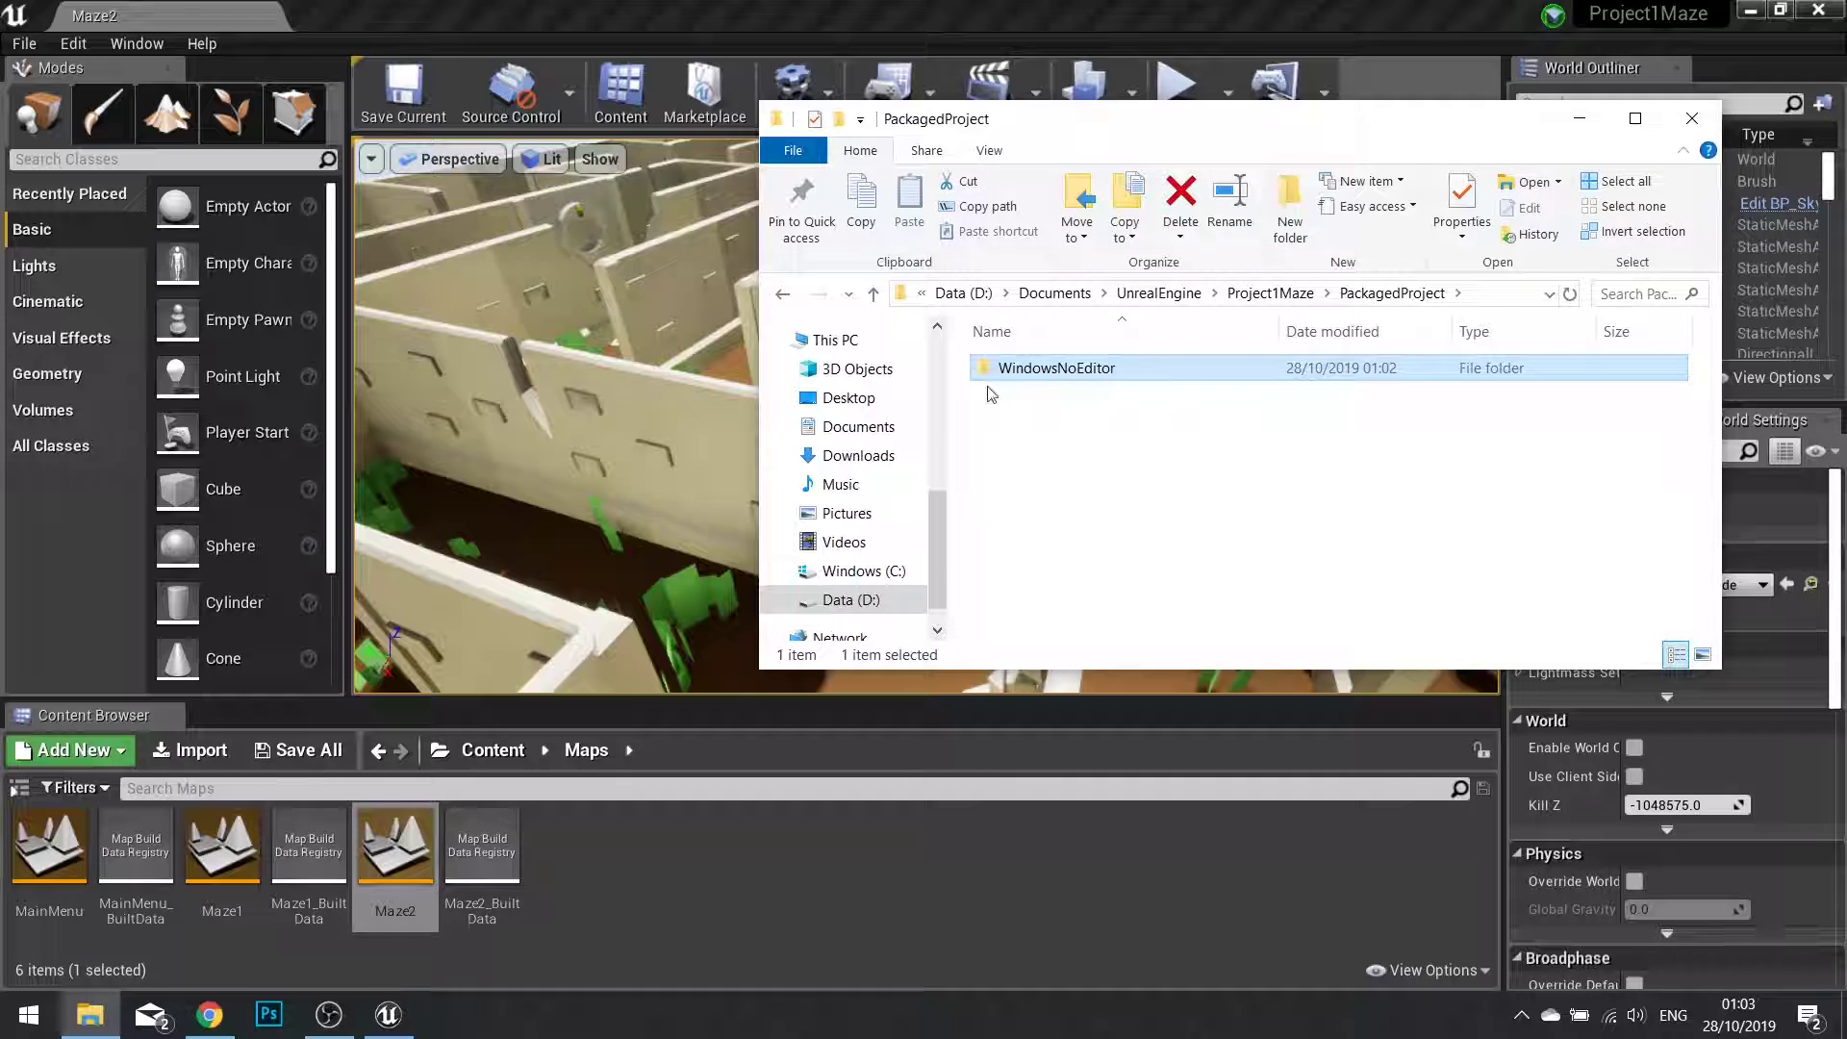
double_click(1052, 373)
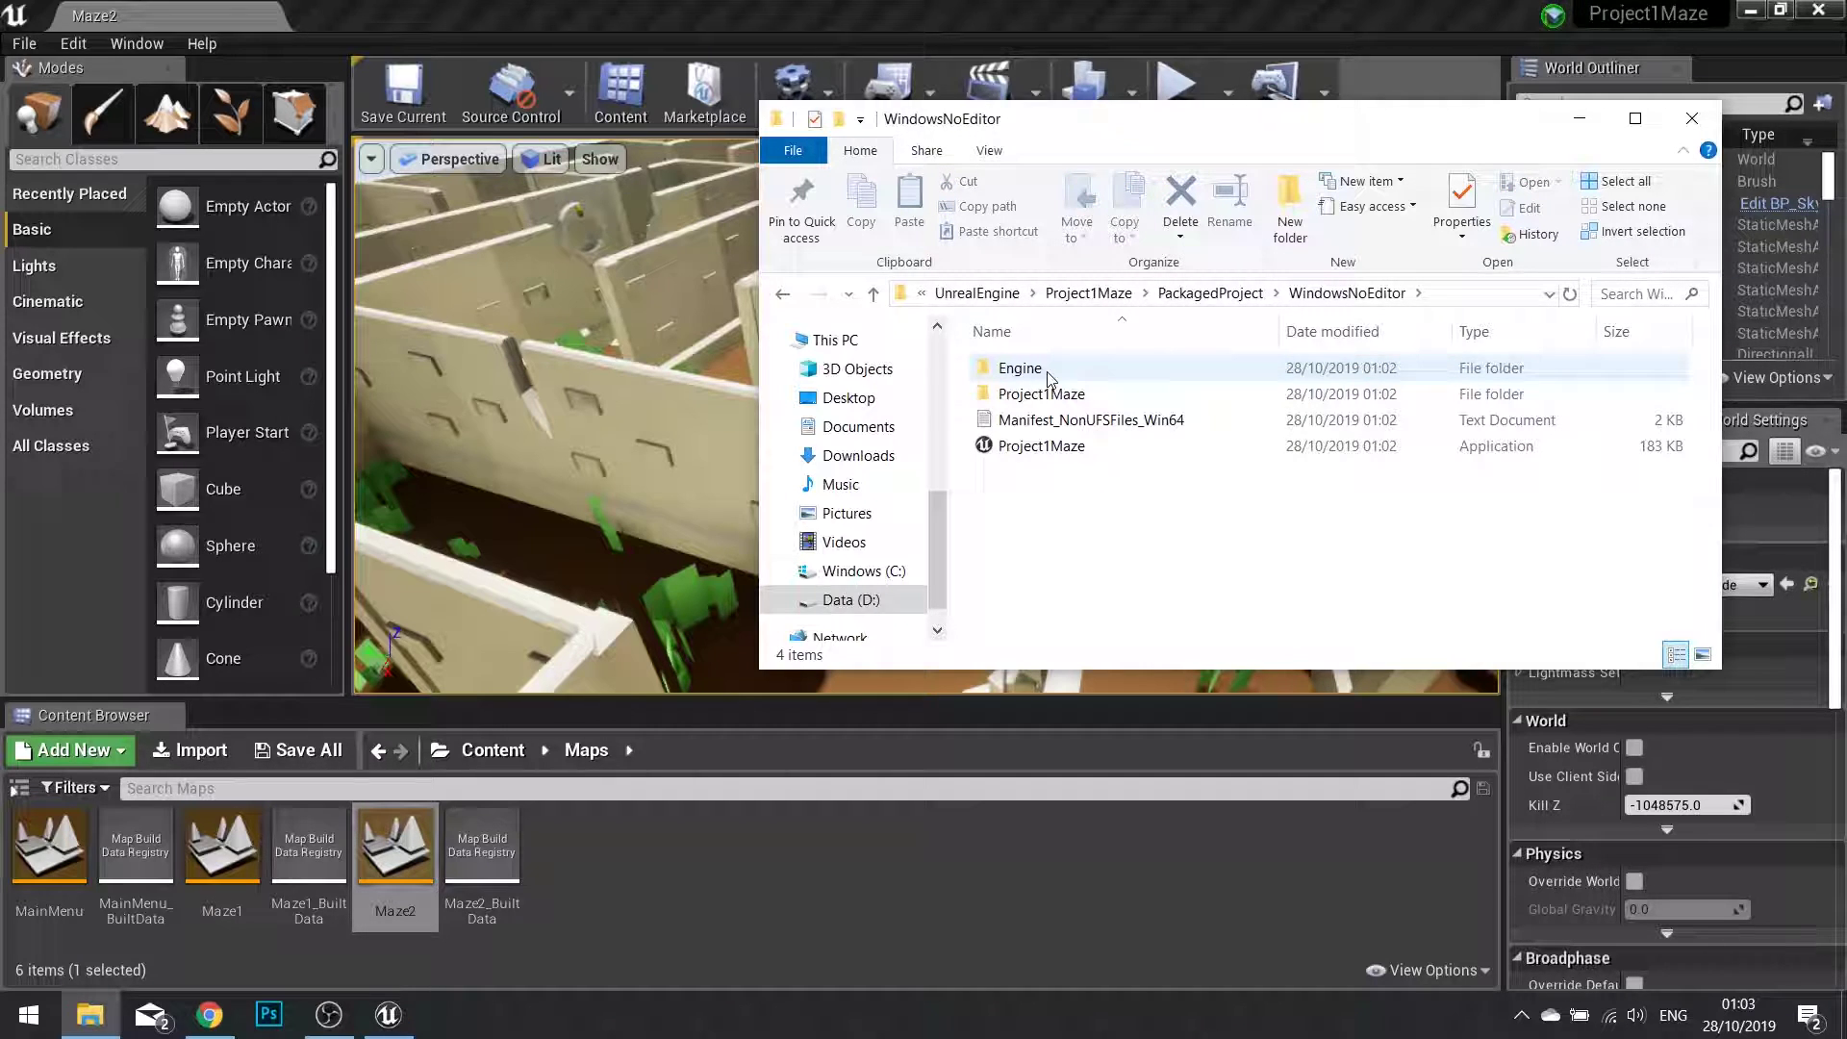
click(1536, 454)
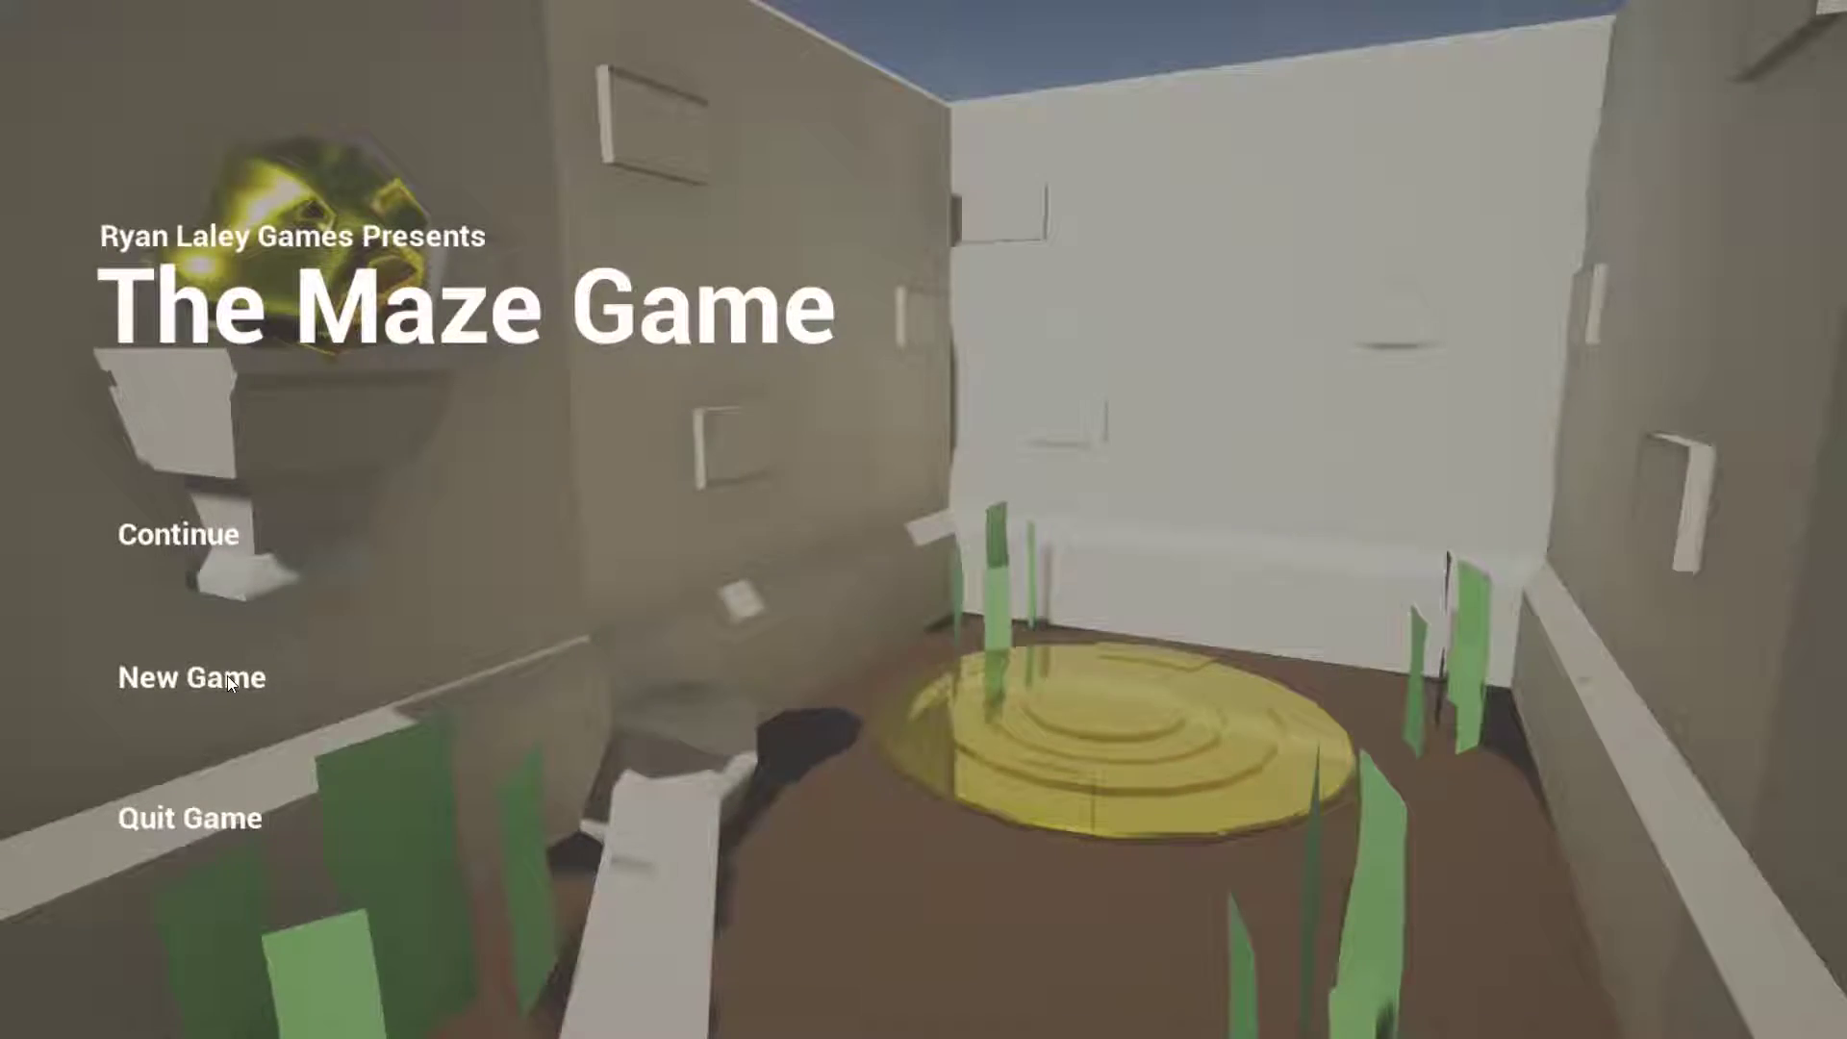
- Start a new game, pick up the key and use it on the round door
click(227, 676)
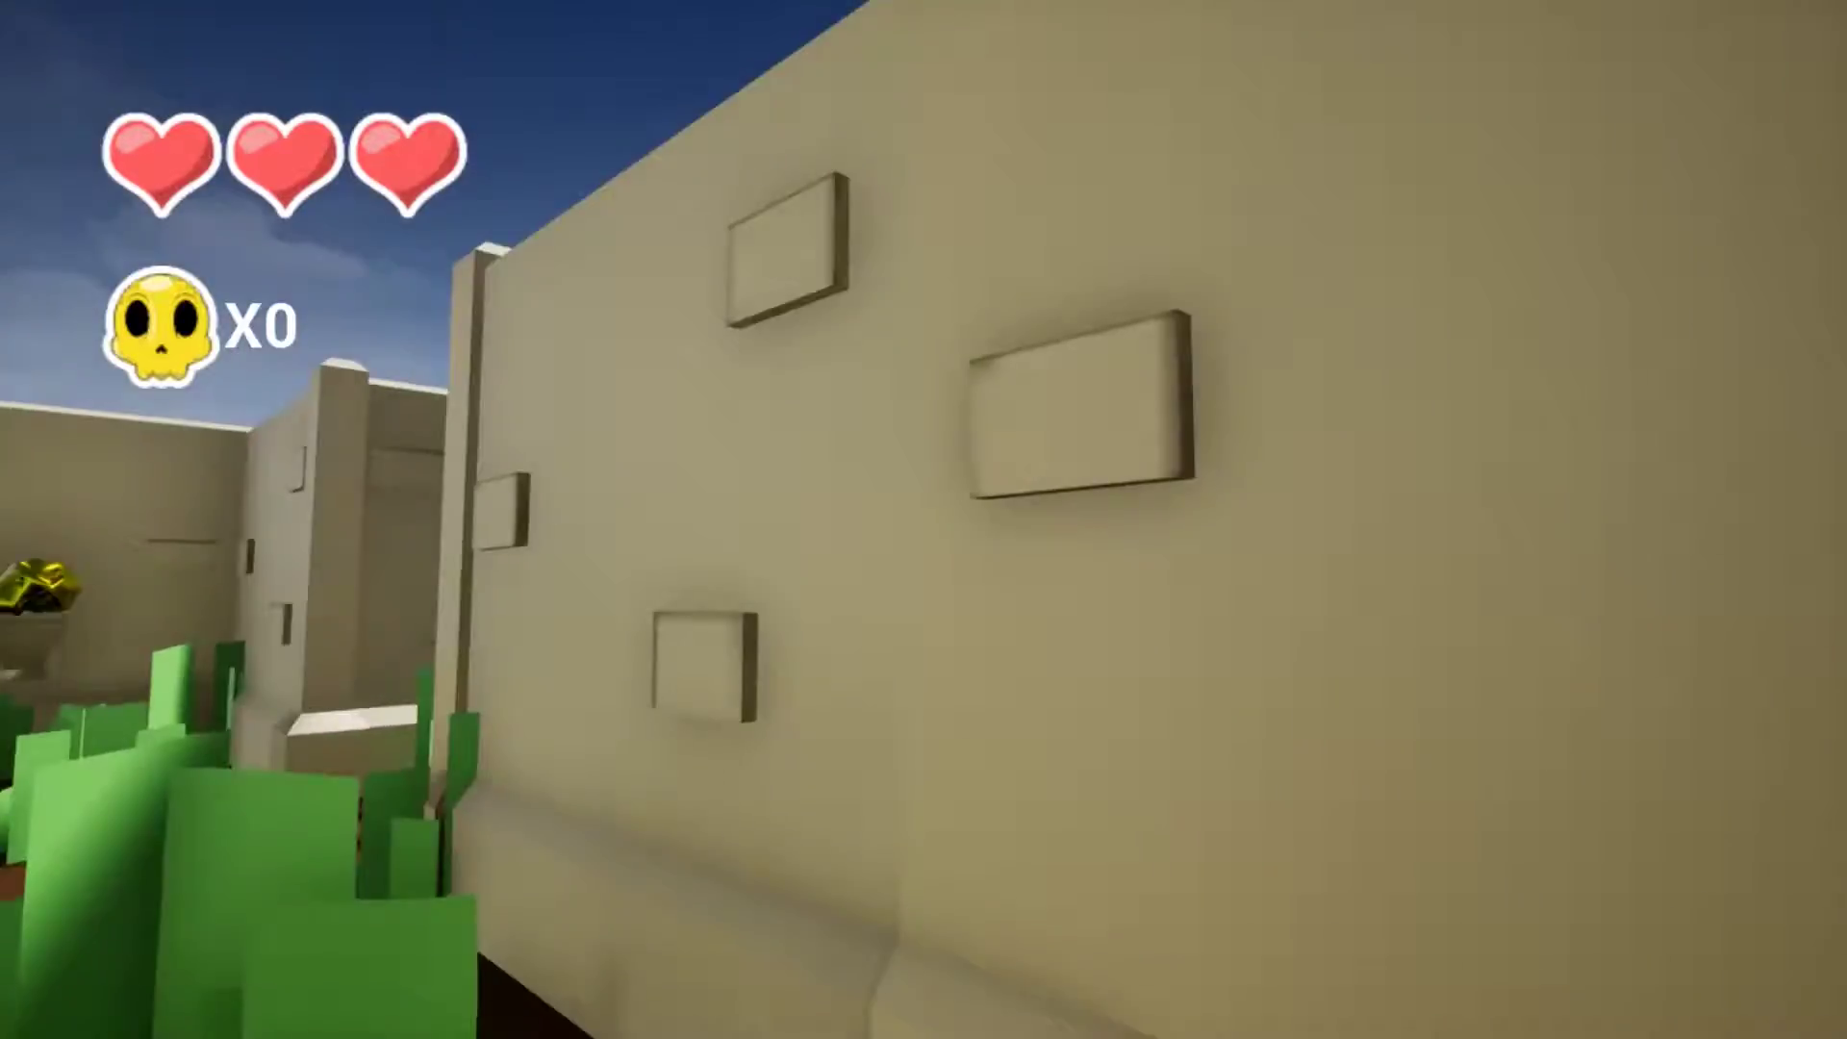
key(w)
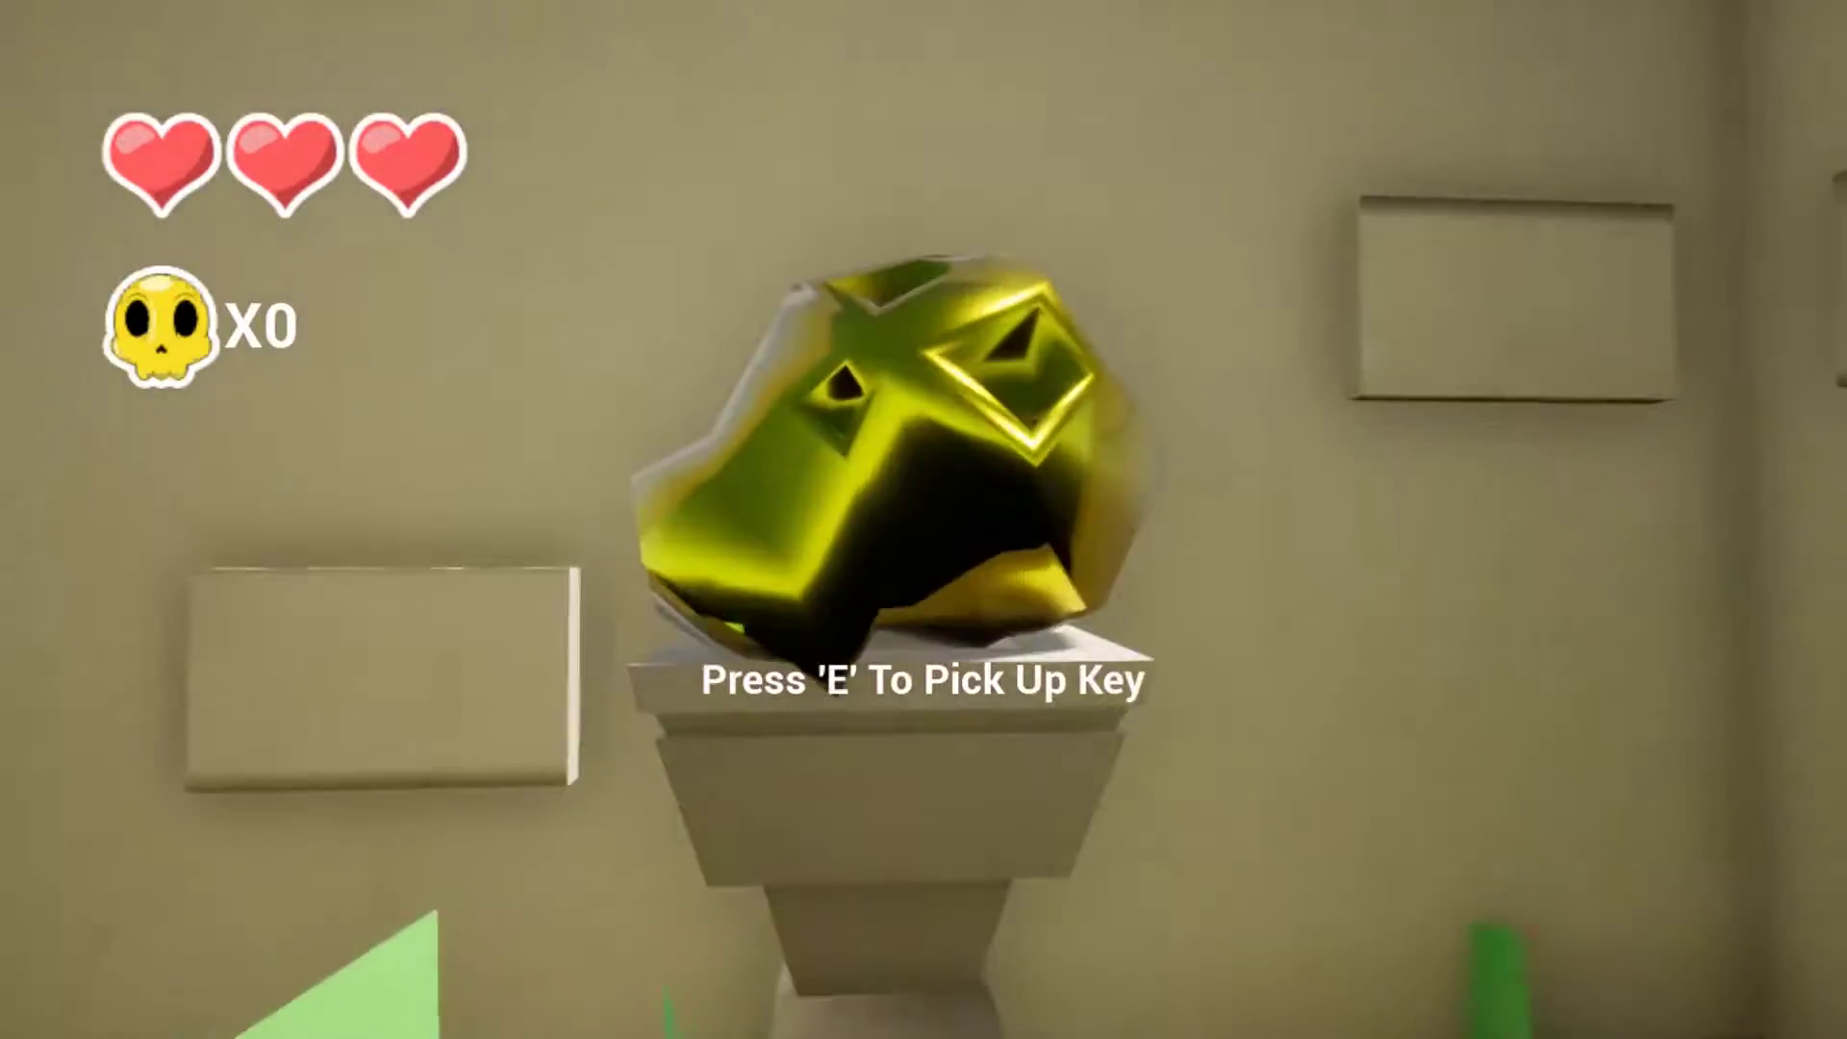
key(e)
key(w)
key(e)
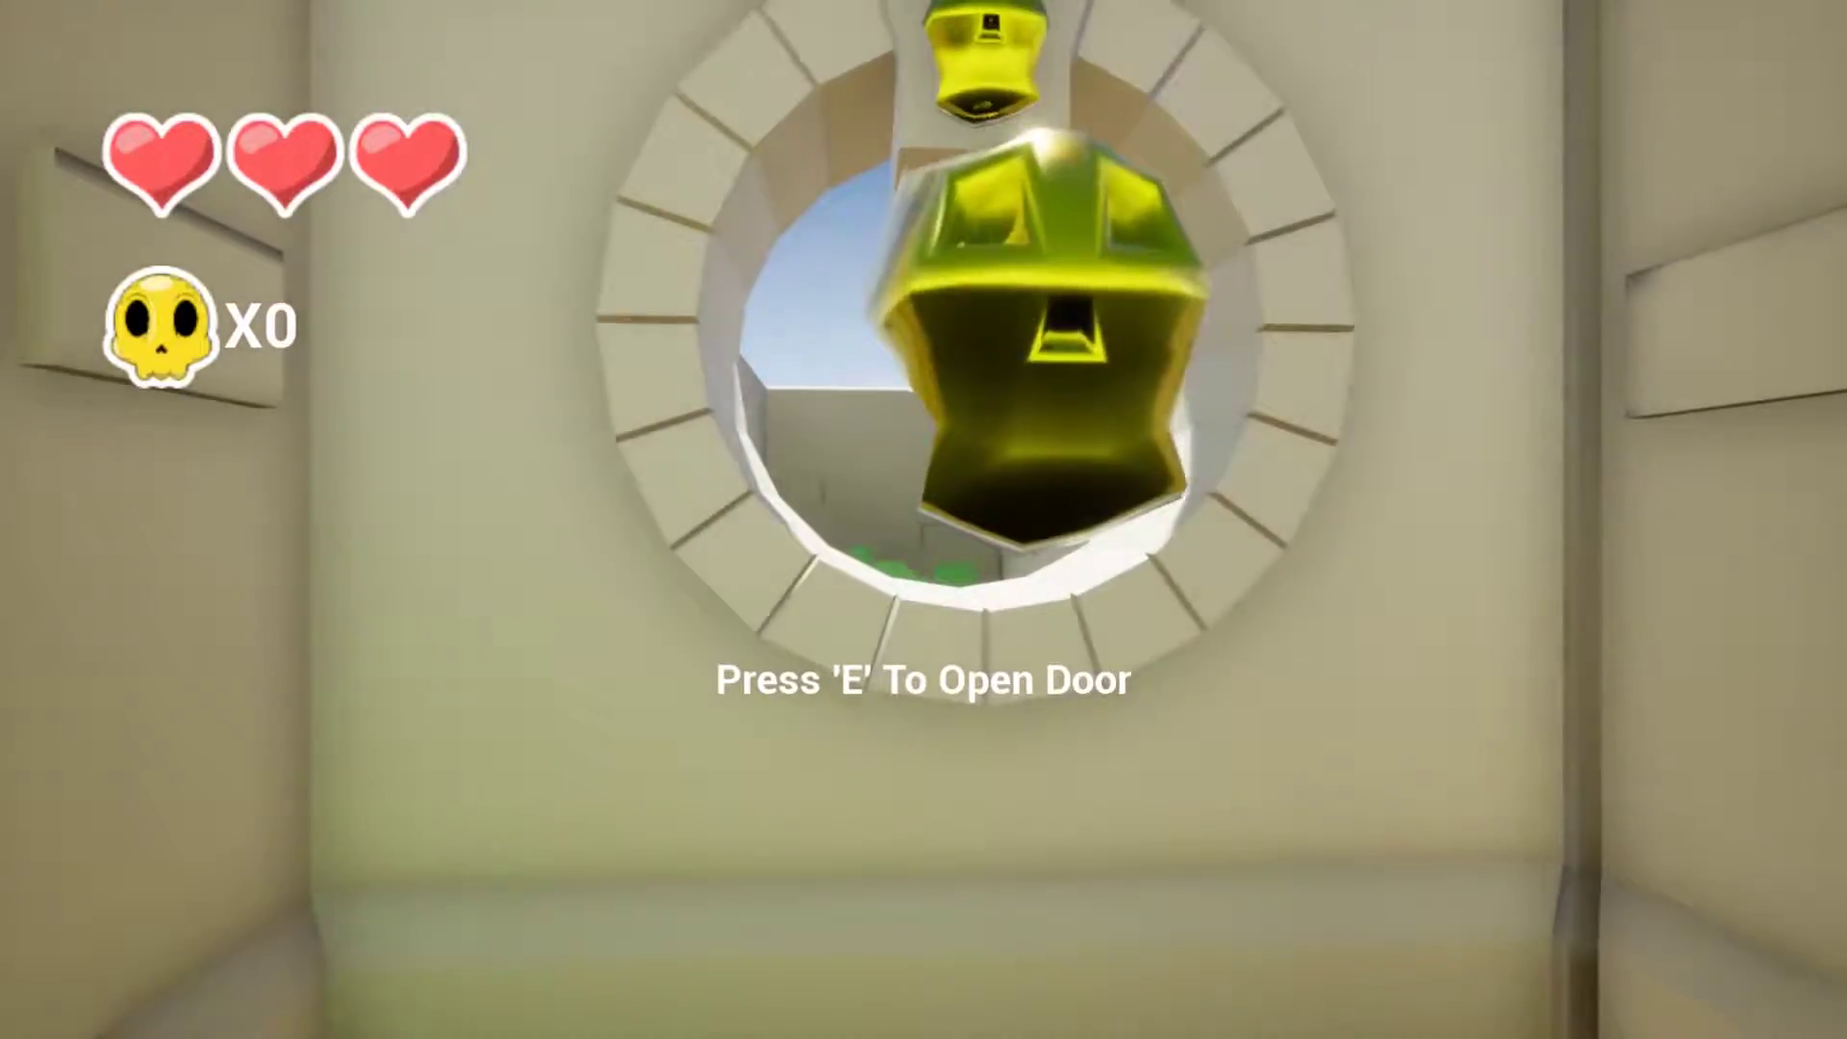
key(s)
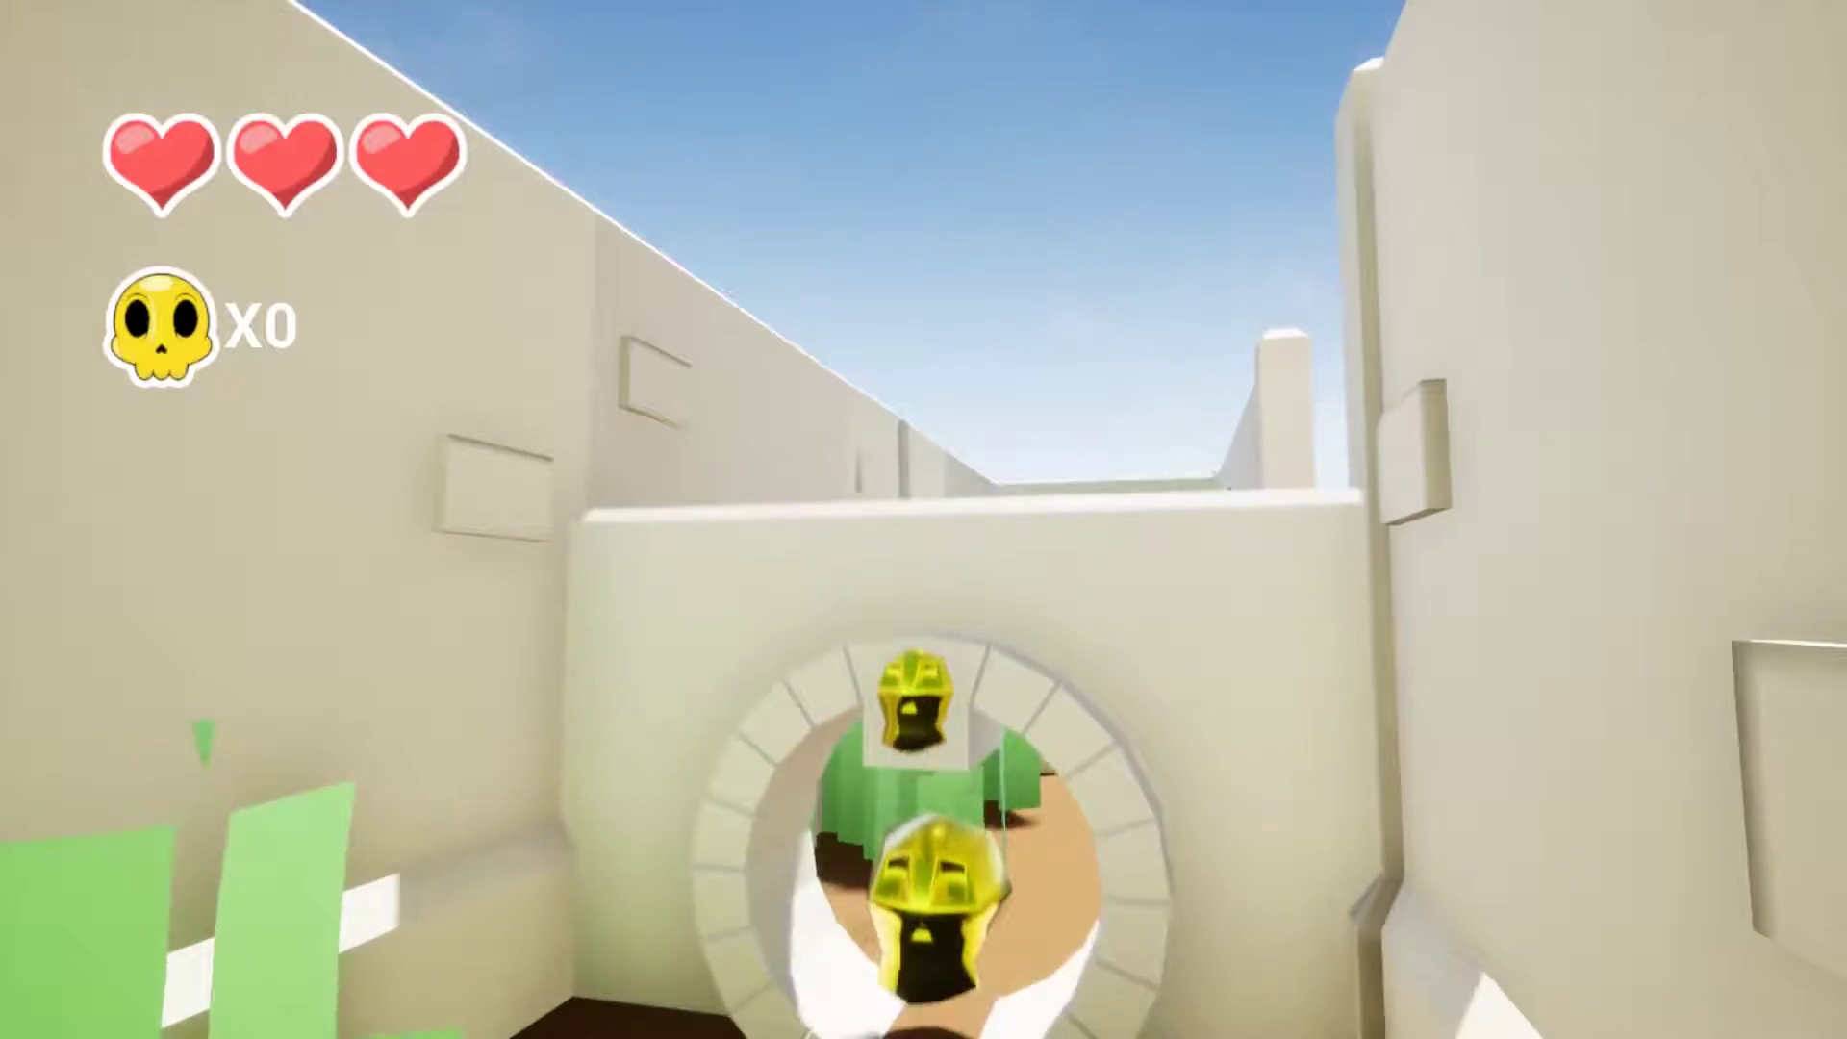
- Walk through the cactus corridors, place the golden skull, and step onto the golden disc
key(w)
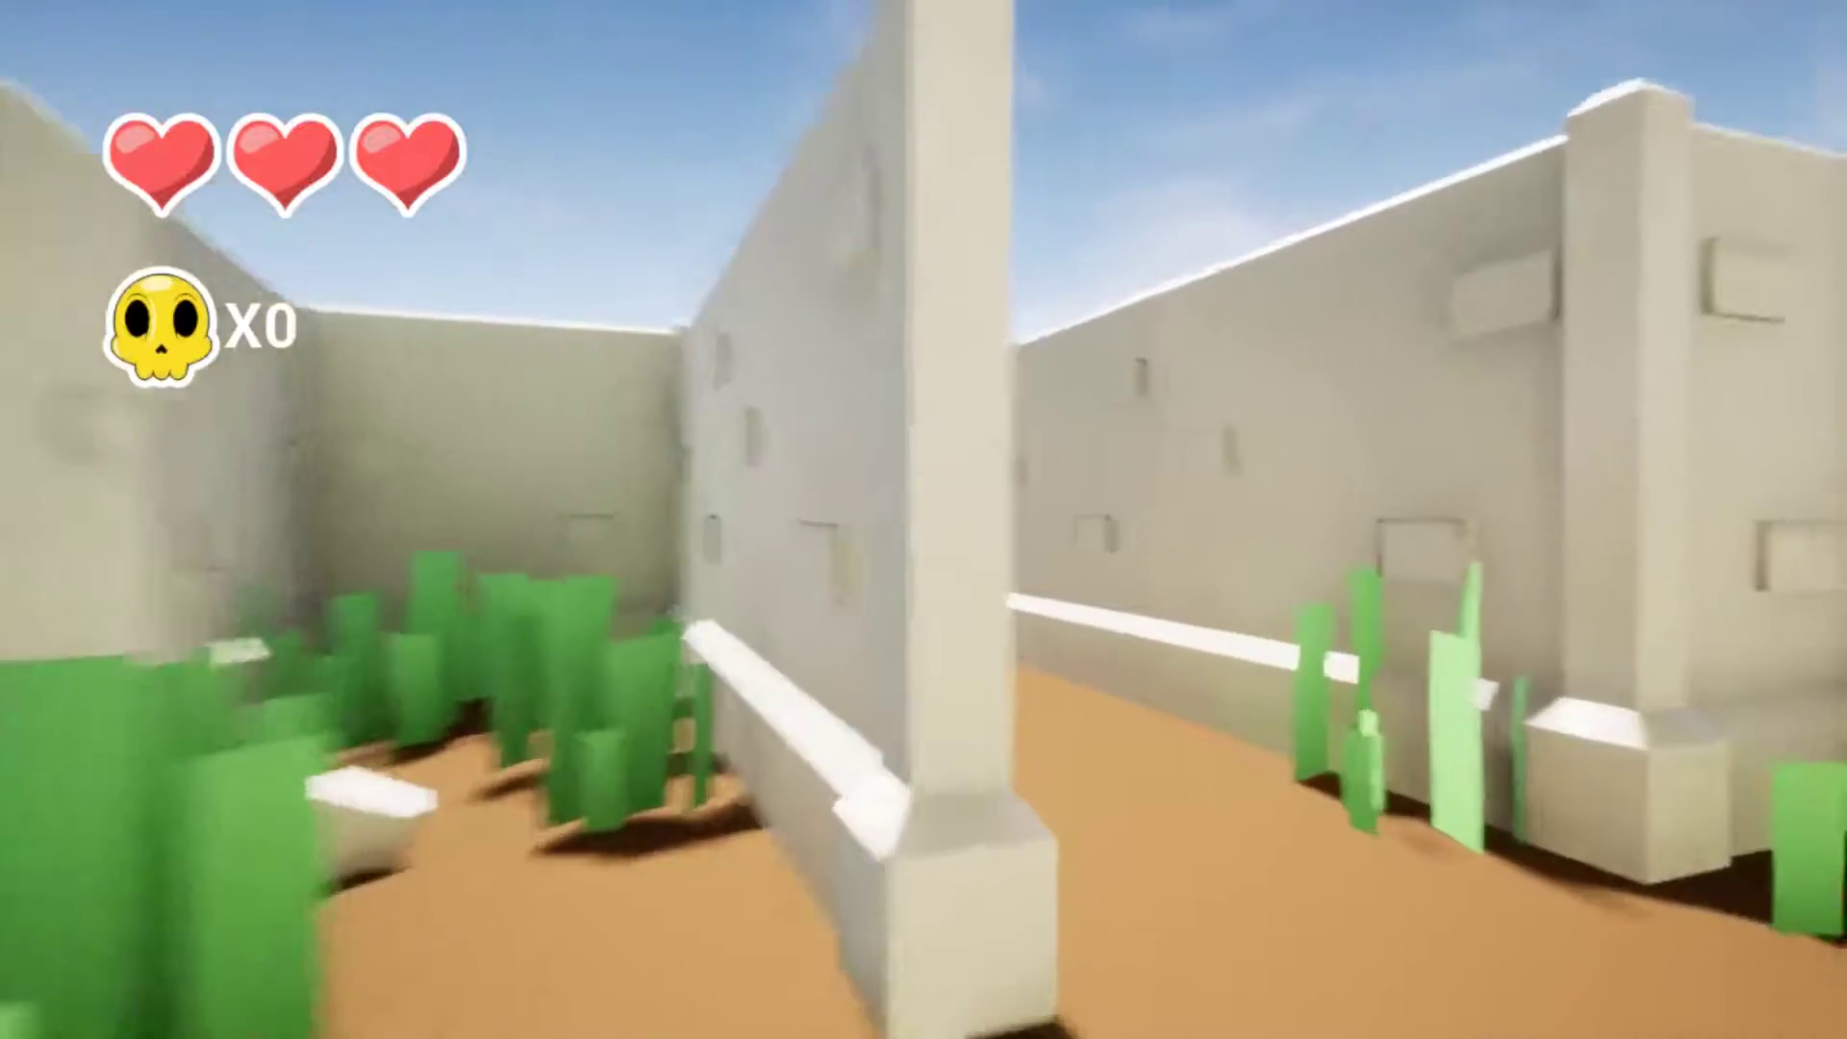
key(w)
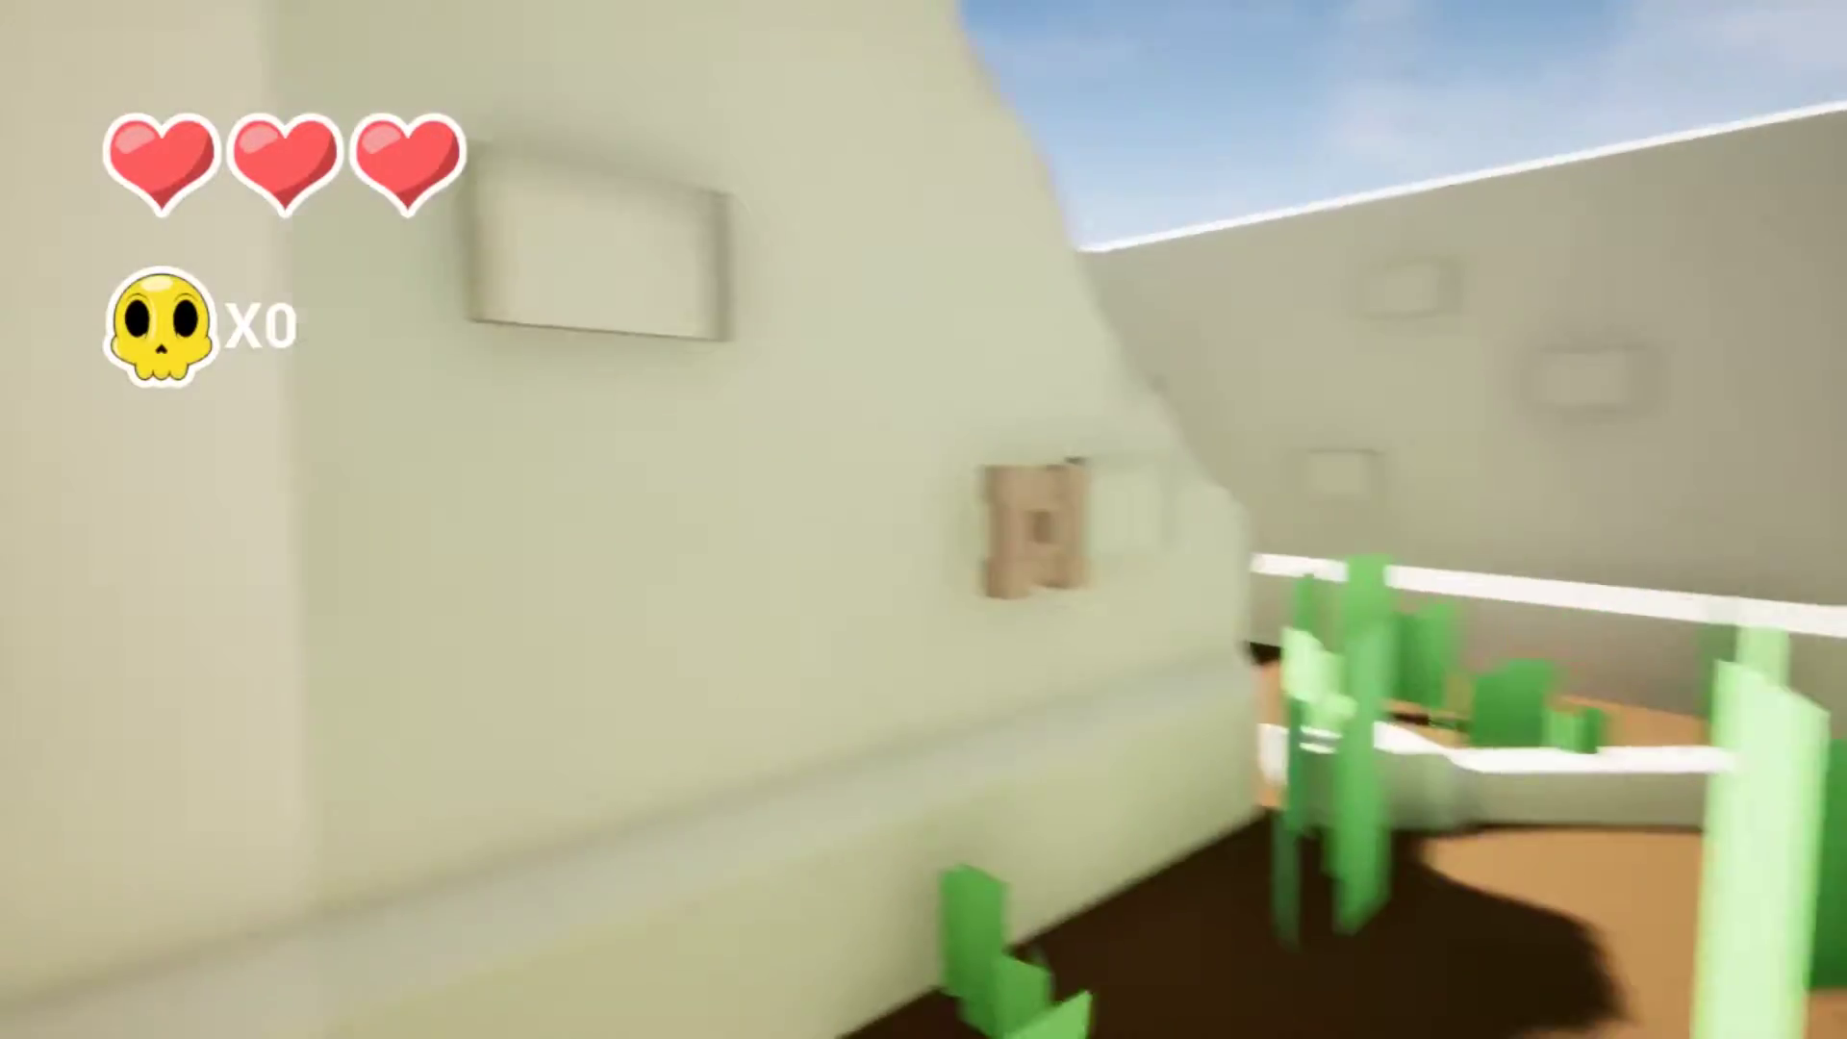
key(w)
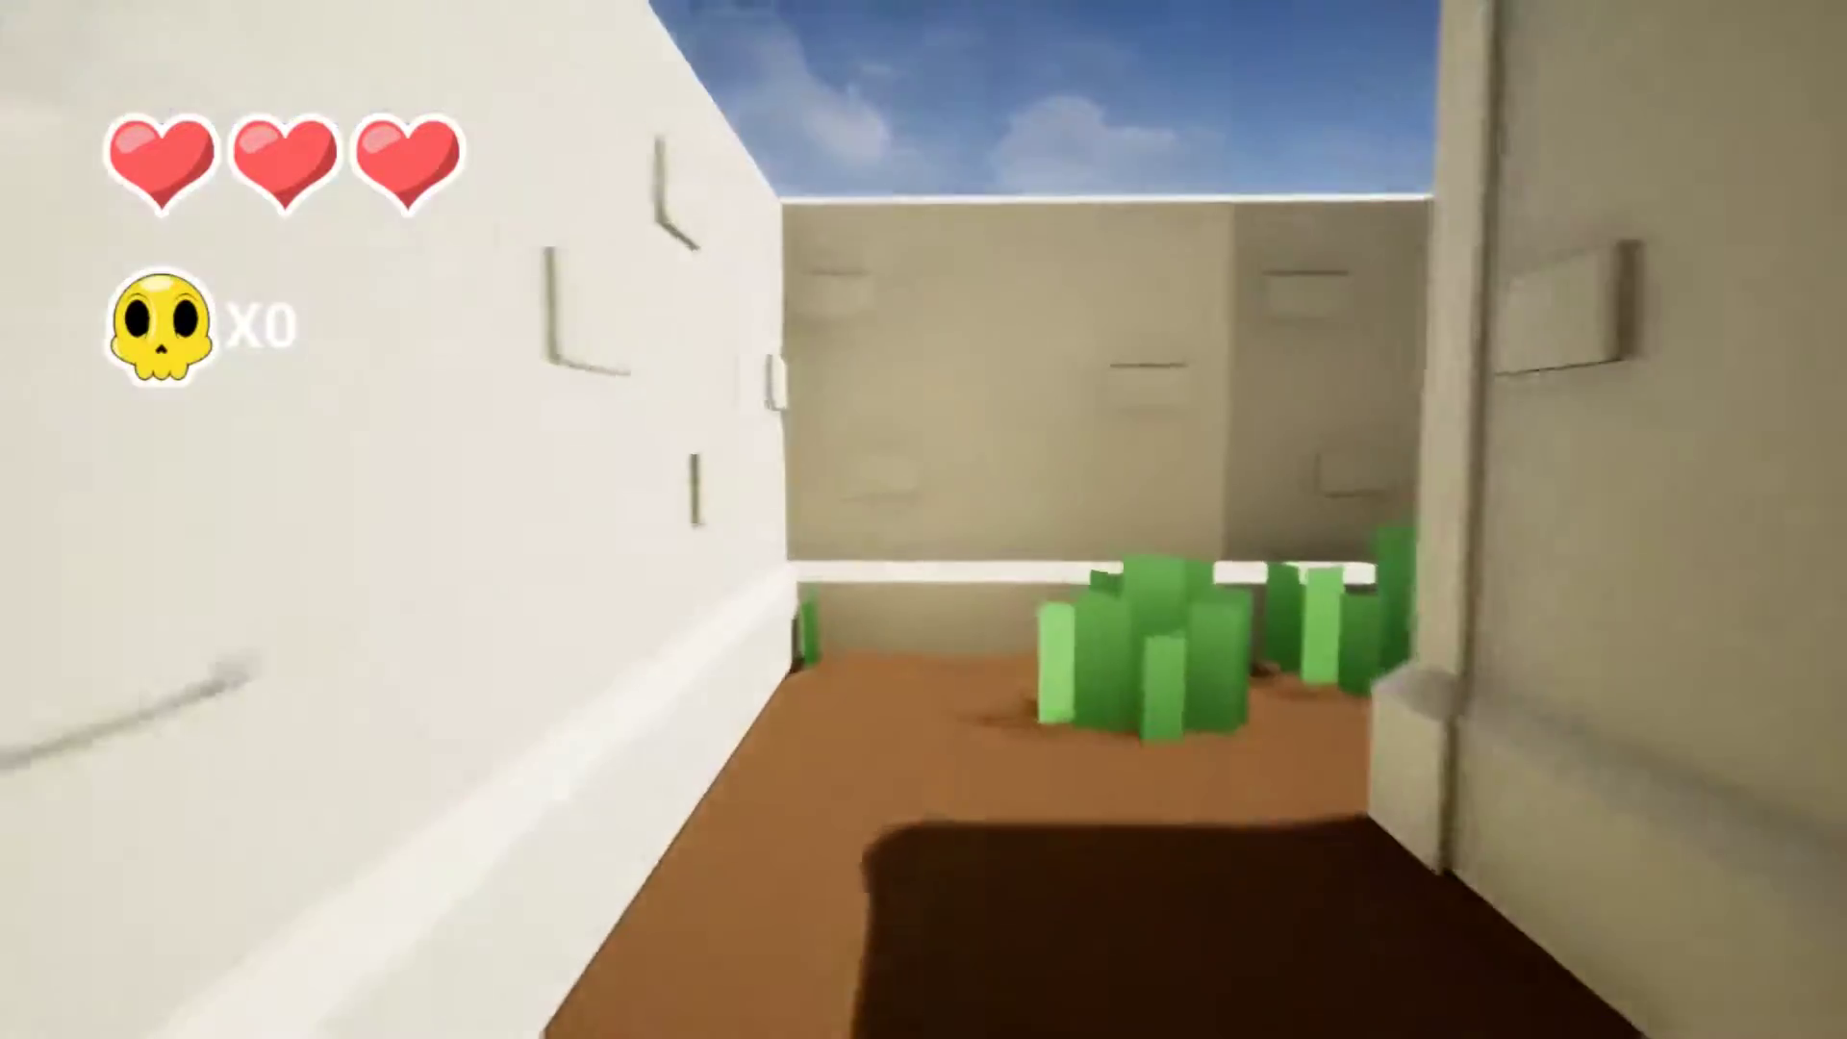
key(w)
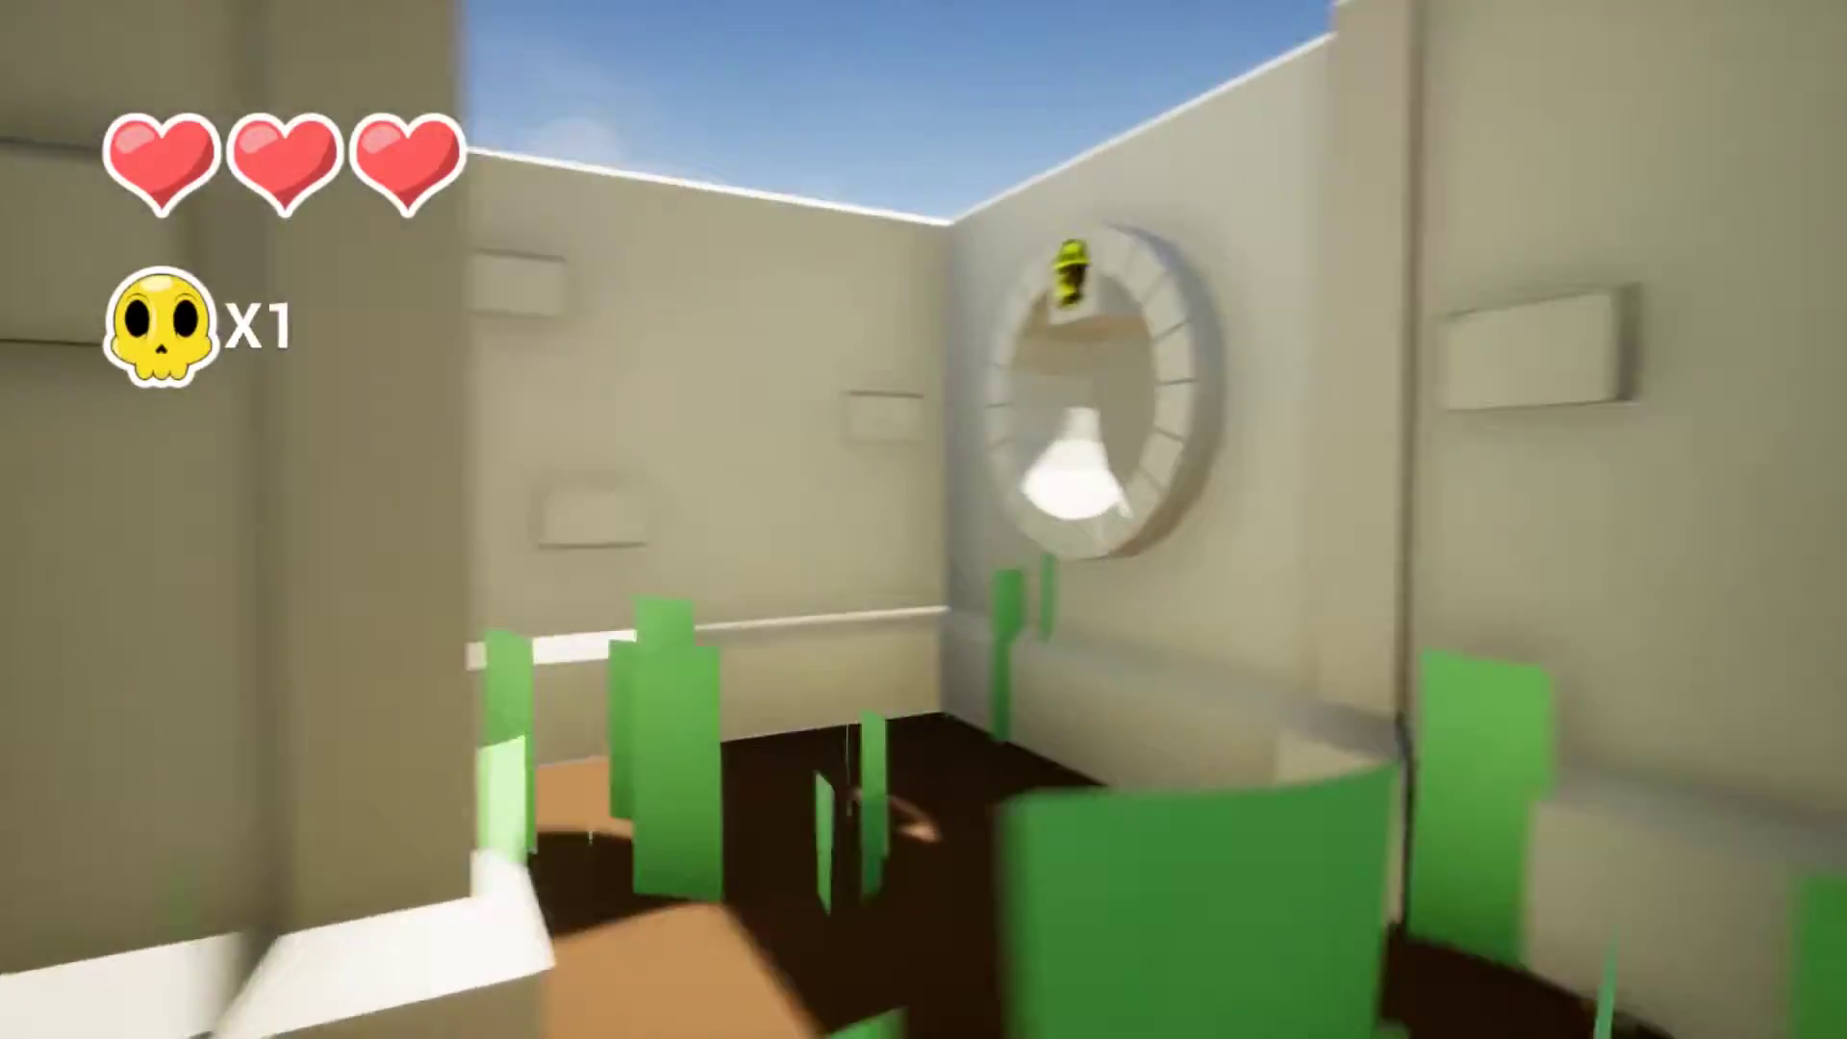
key(e)
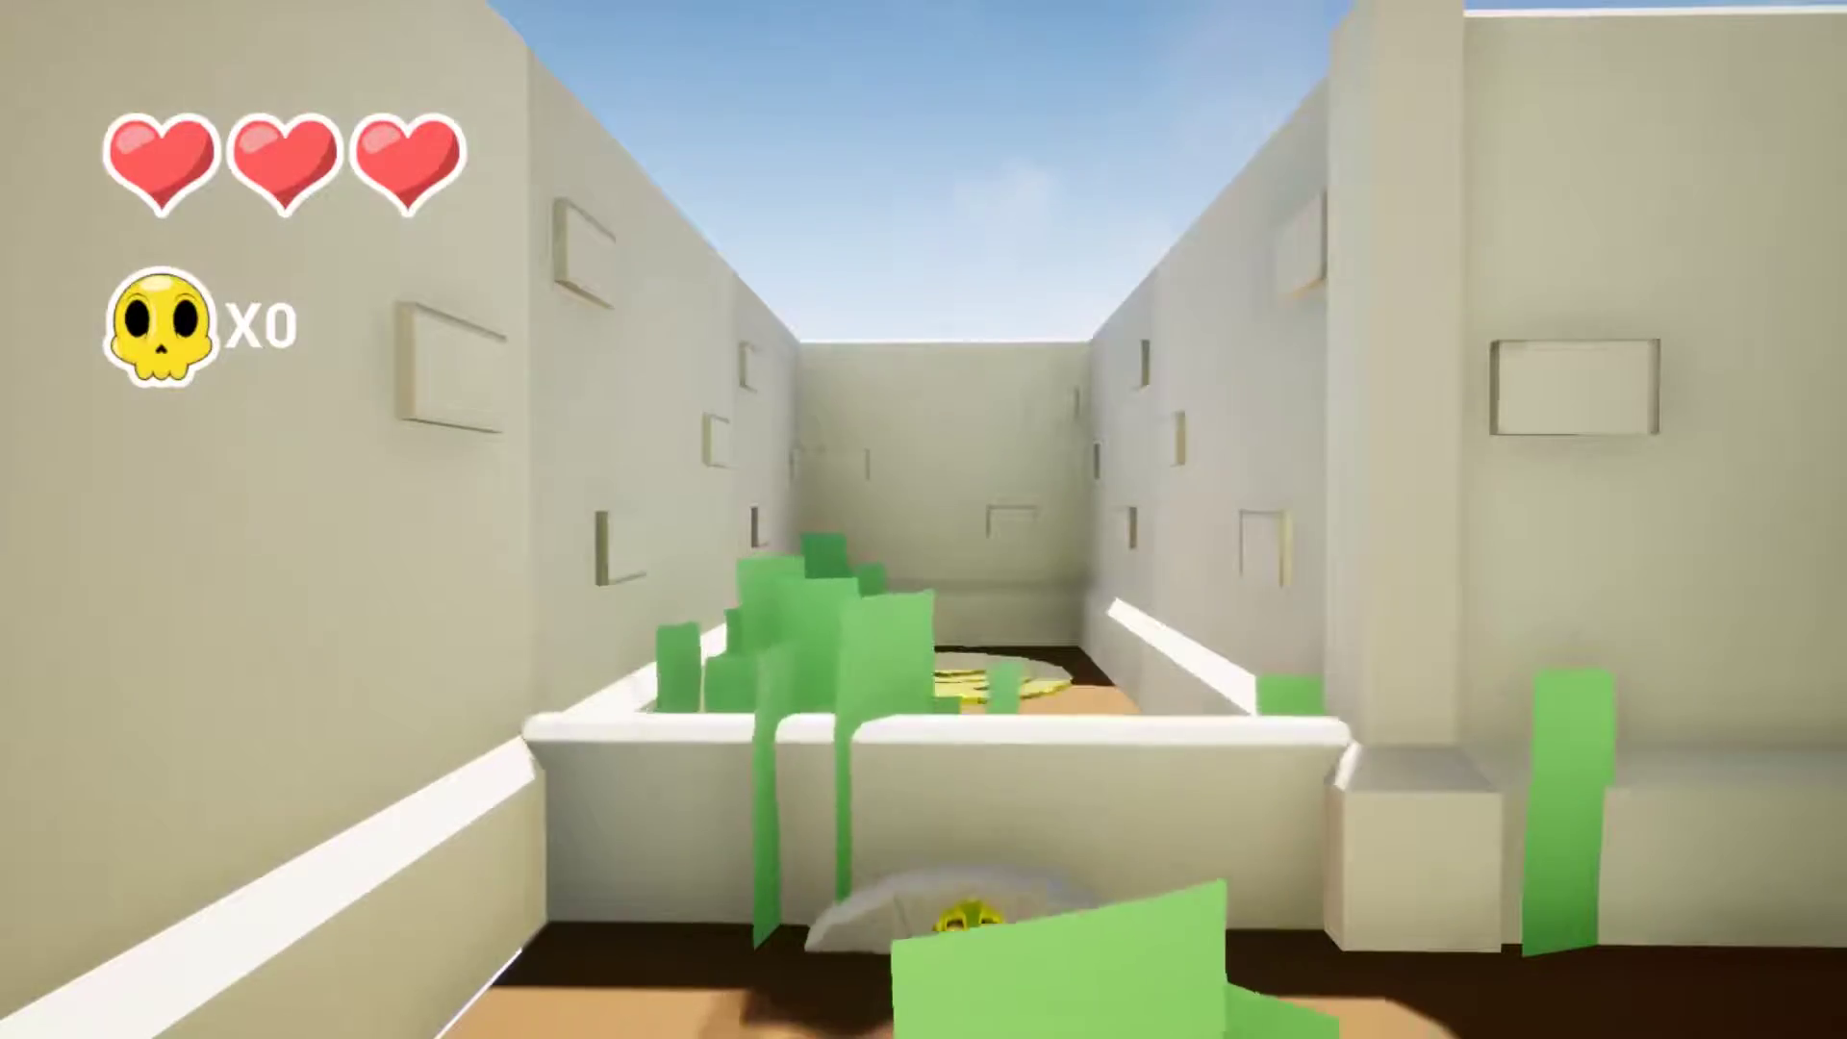
key(w)
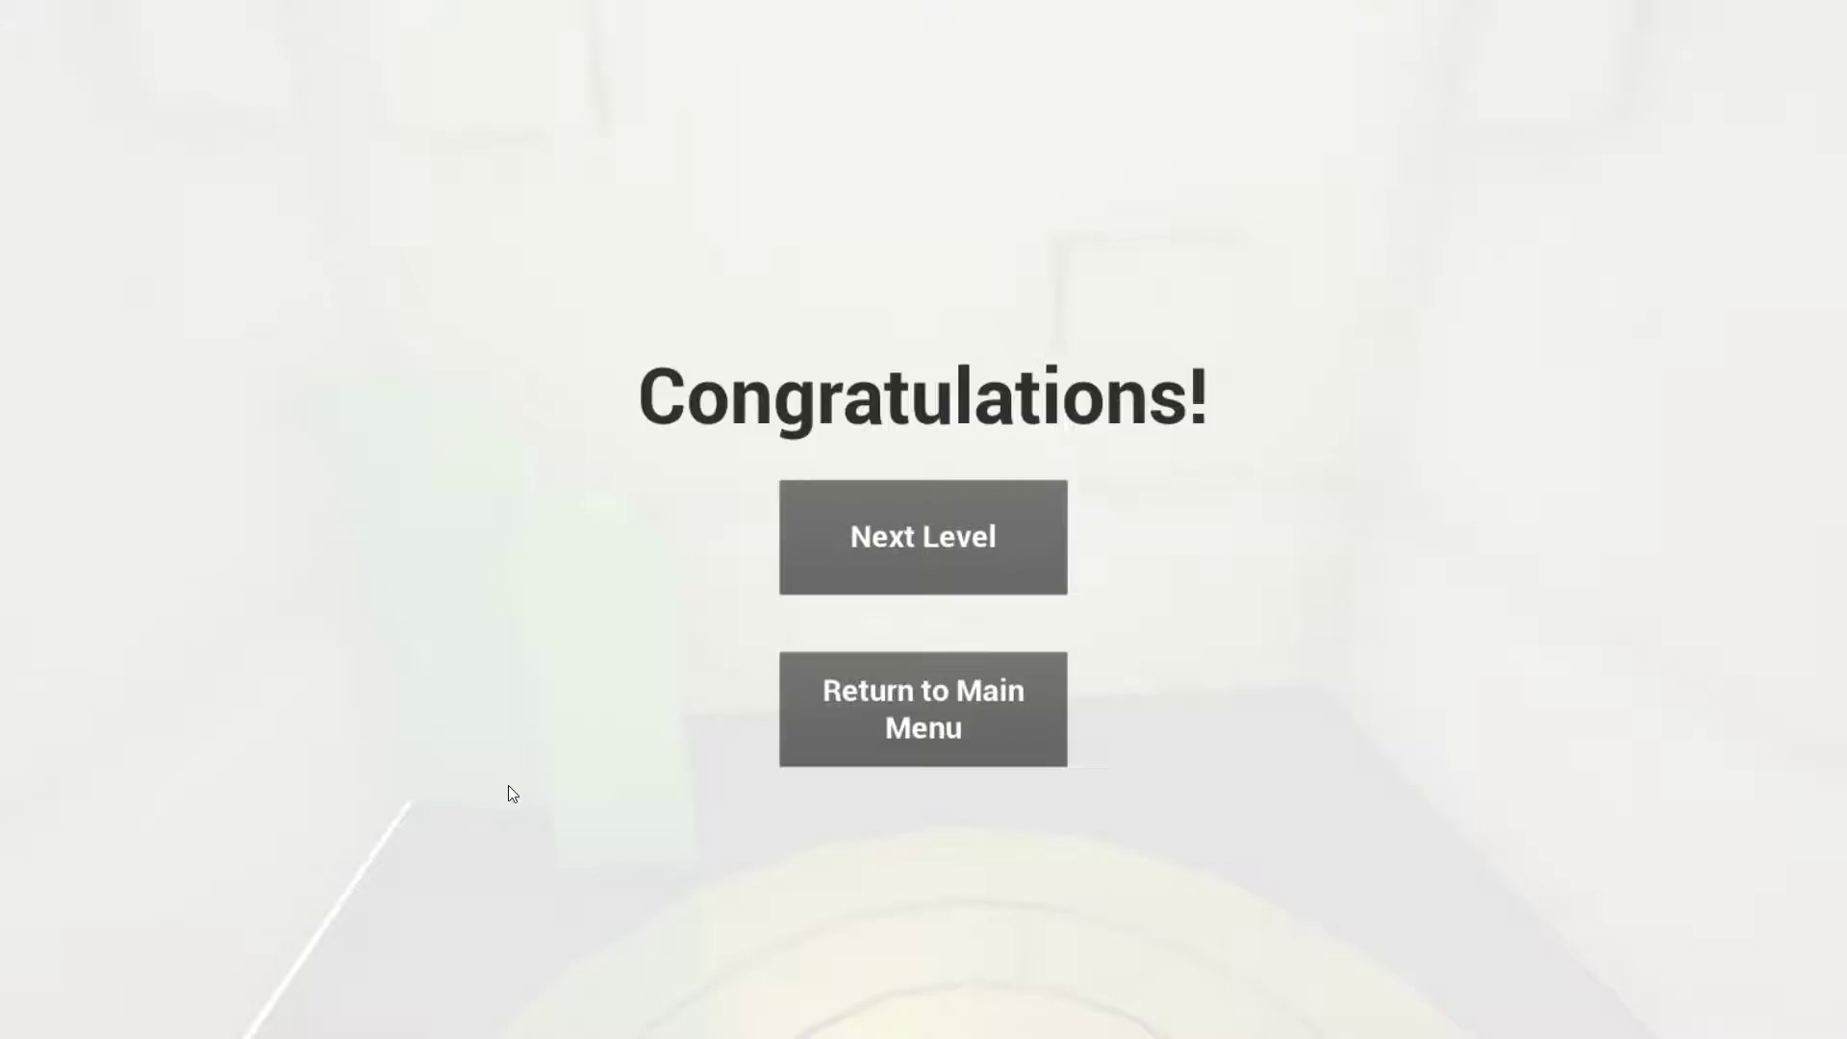
- Continue to the next level and walk forward through its grassy maze corridors
click(871, 589)
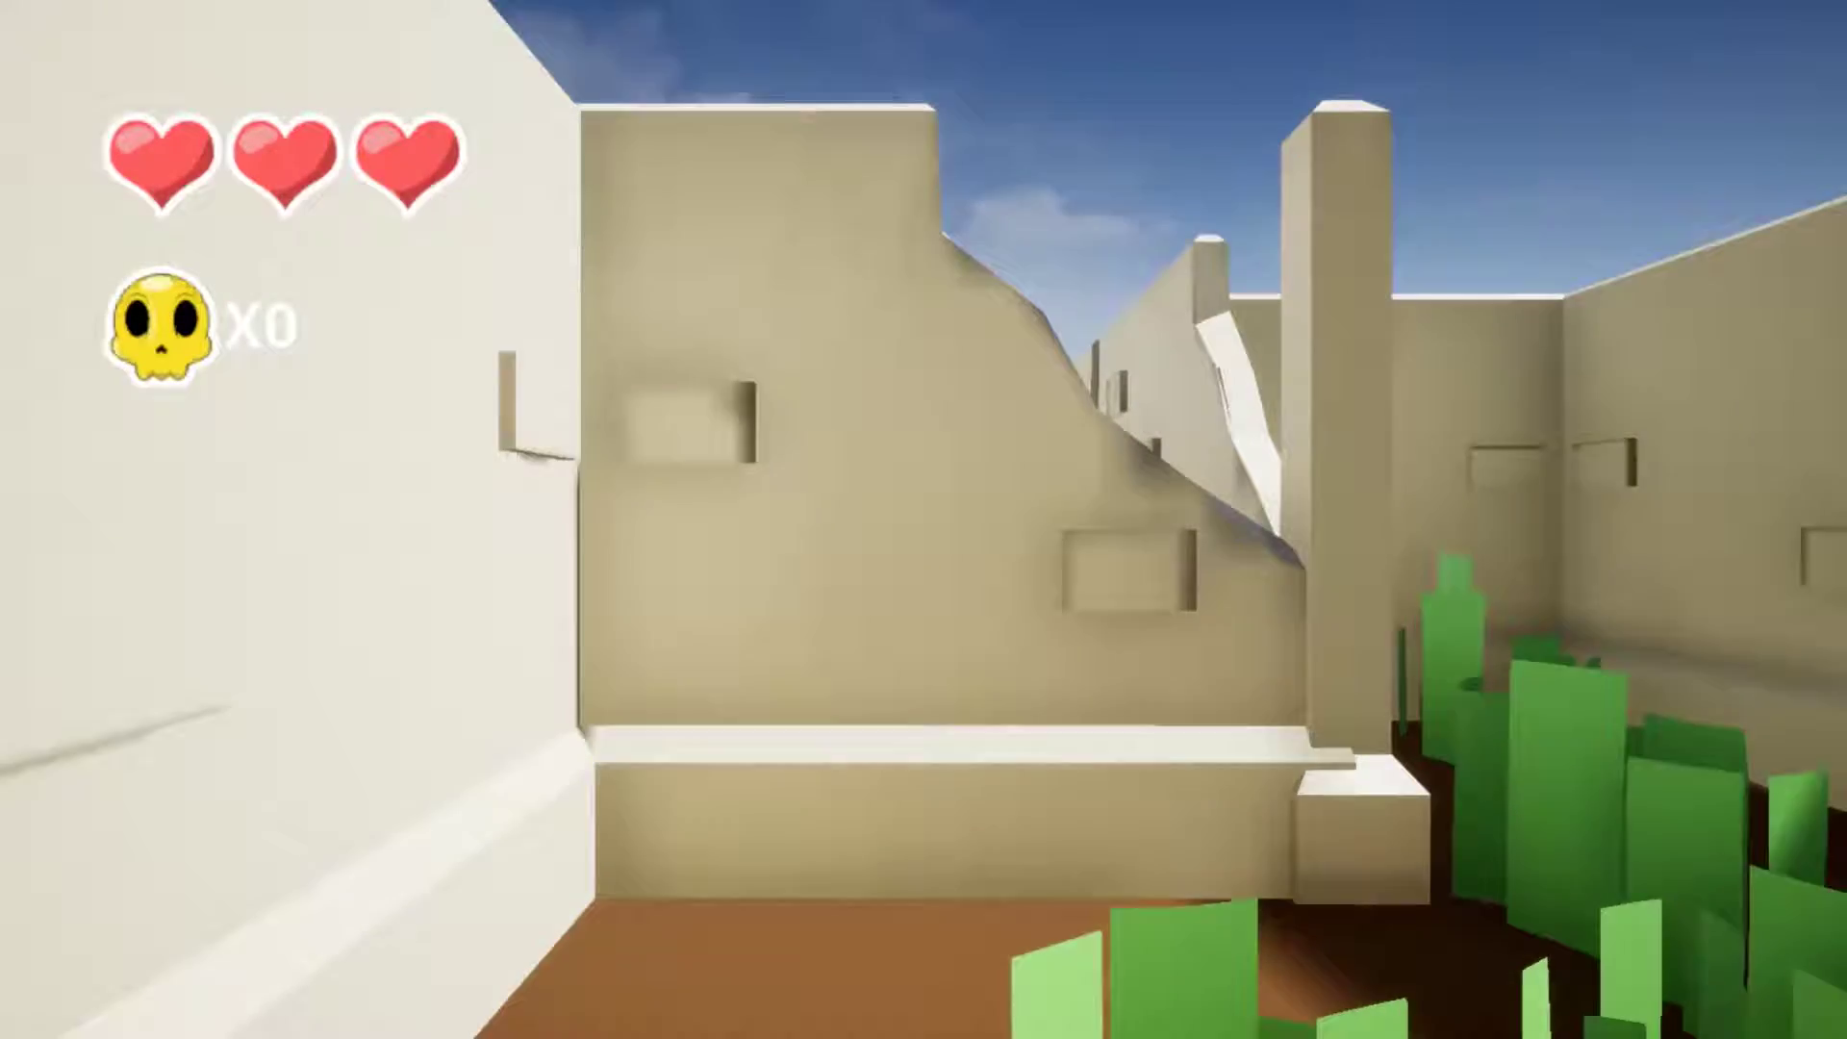
key(w)
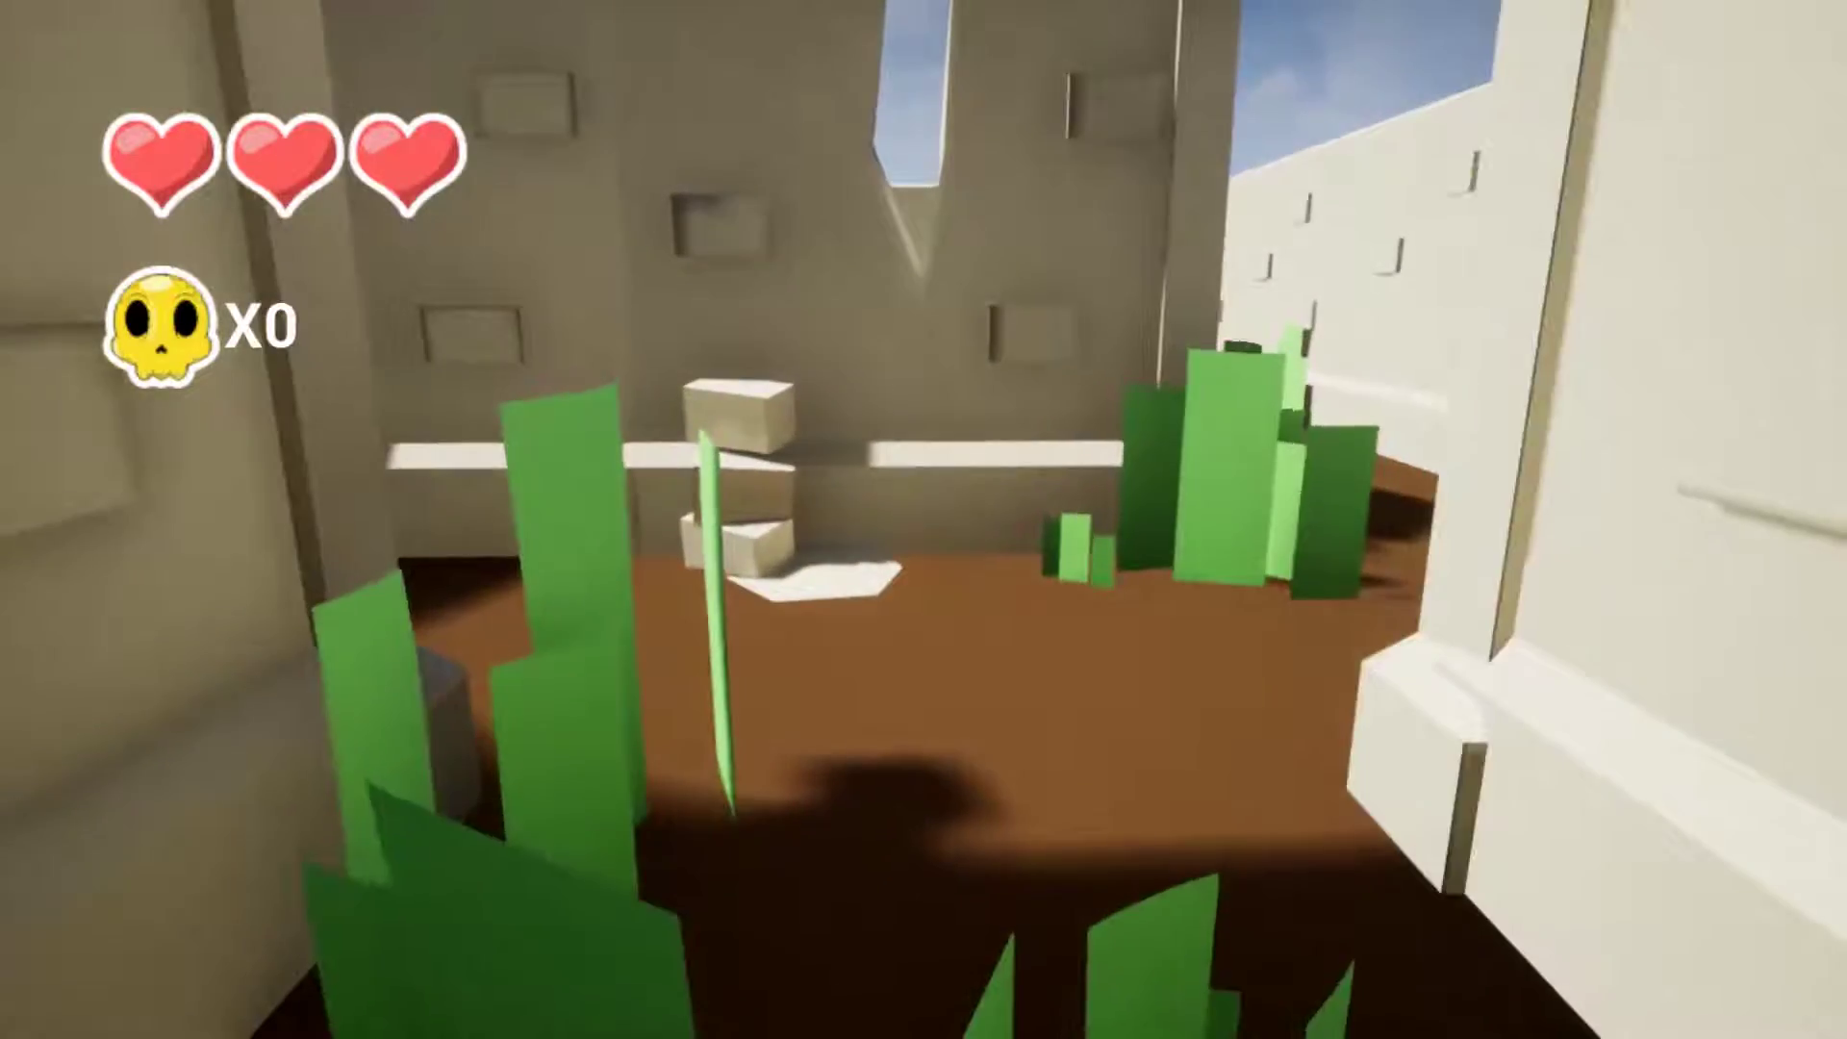
key(w)
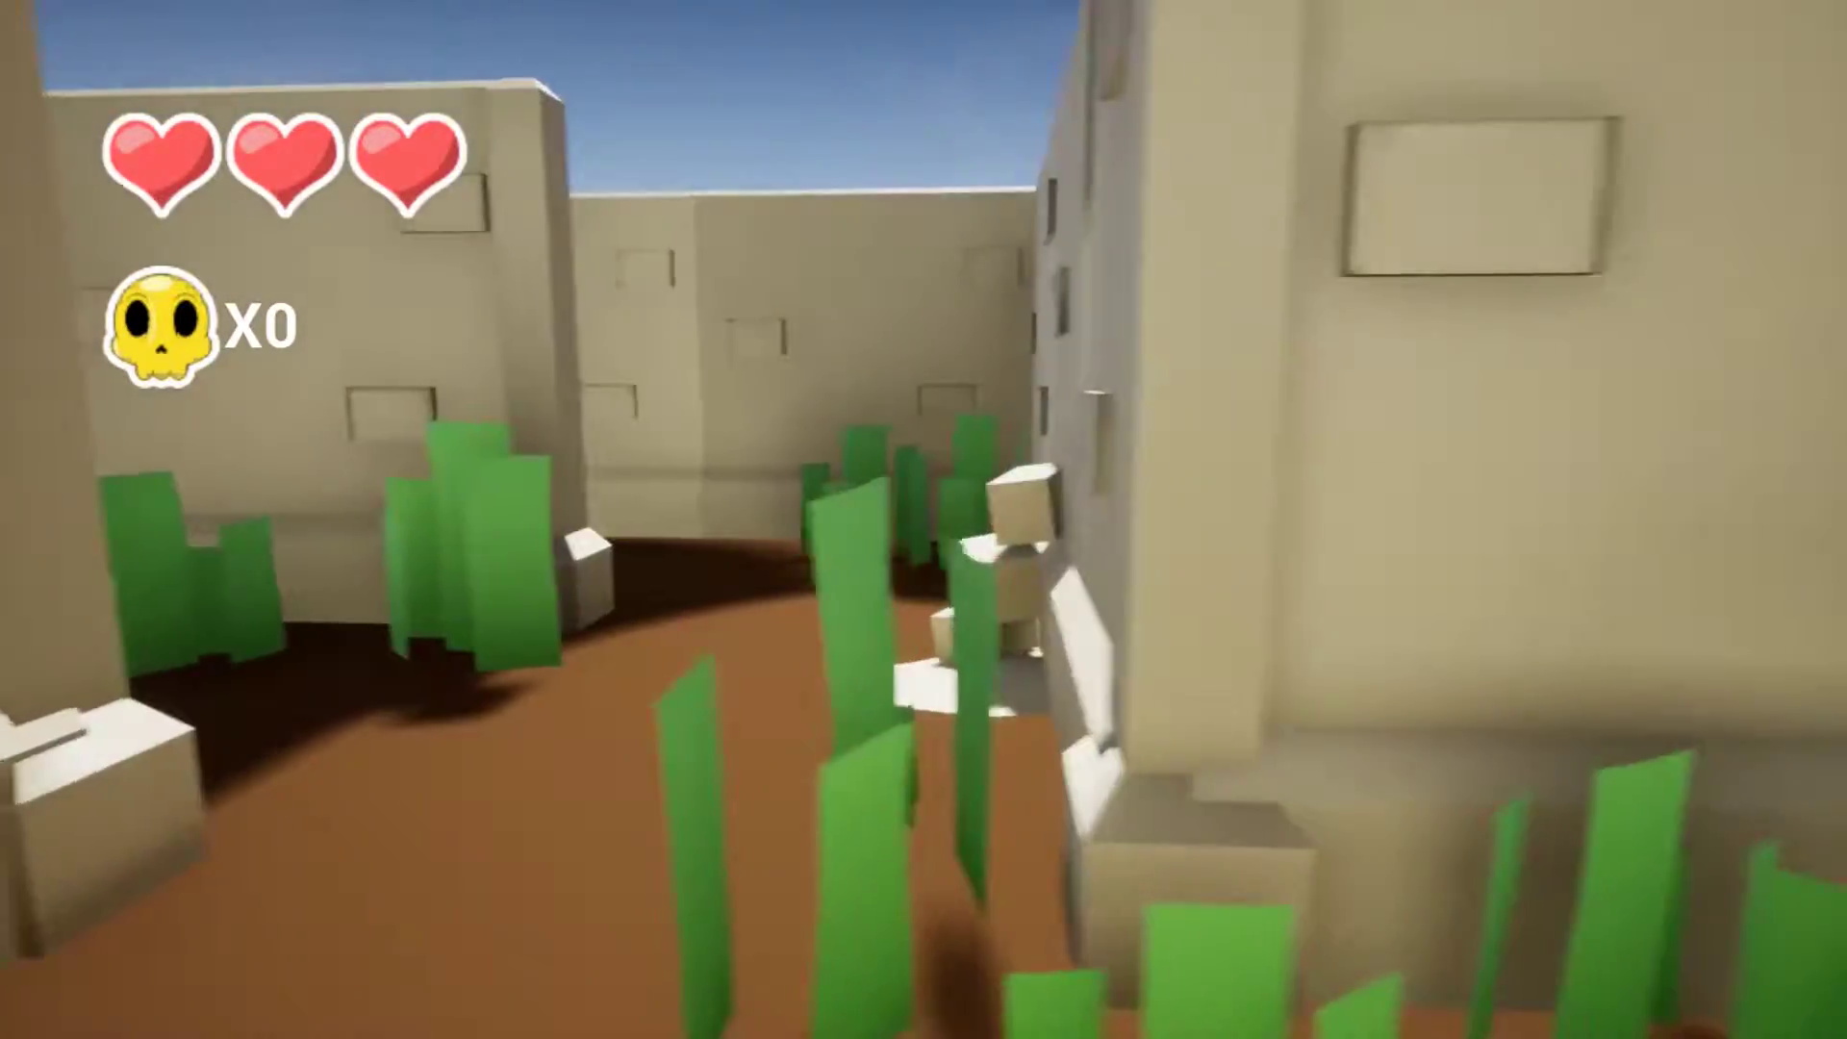
key(w)
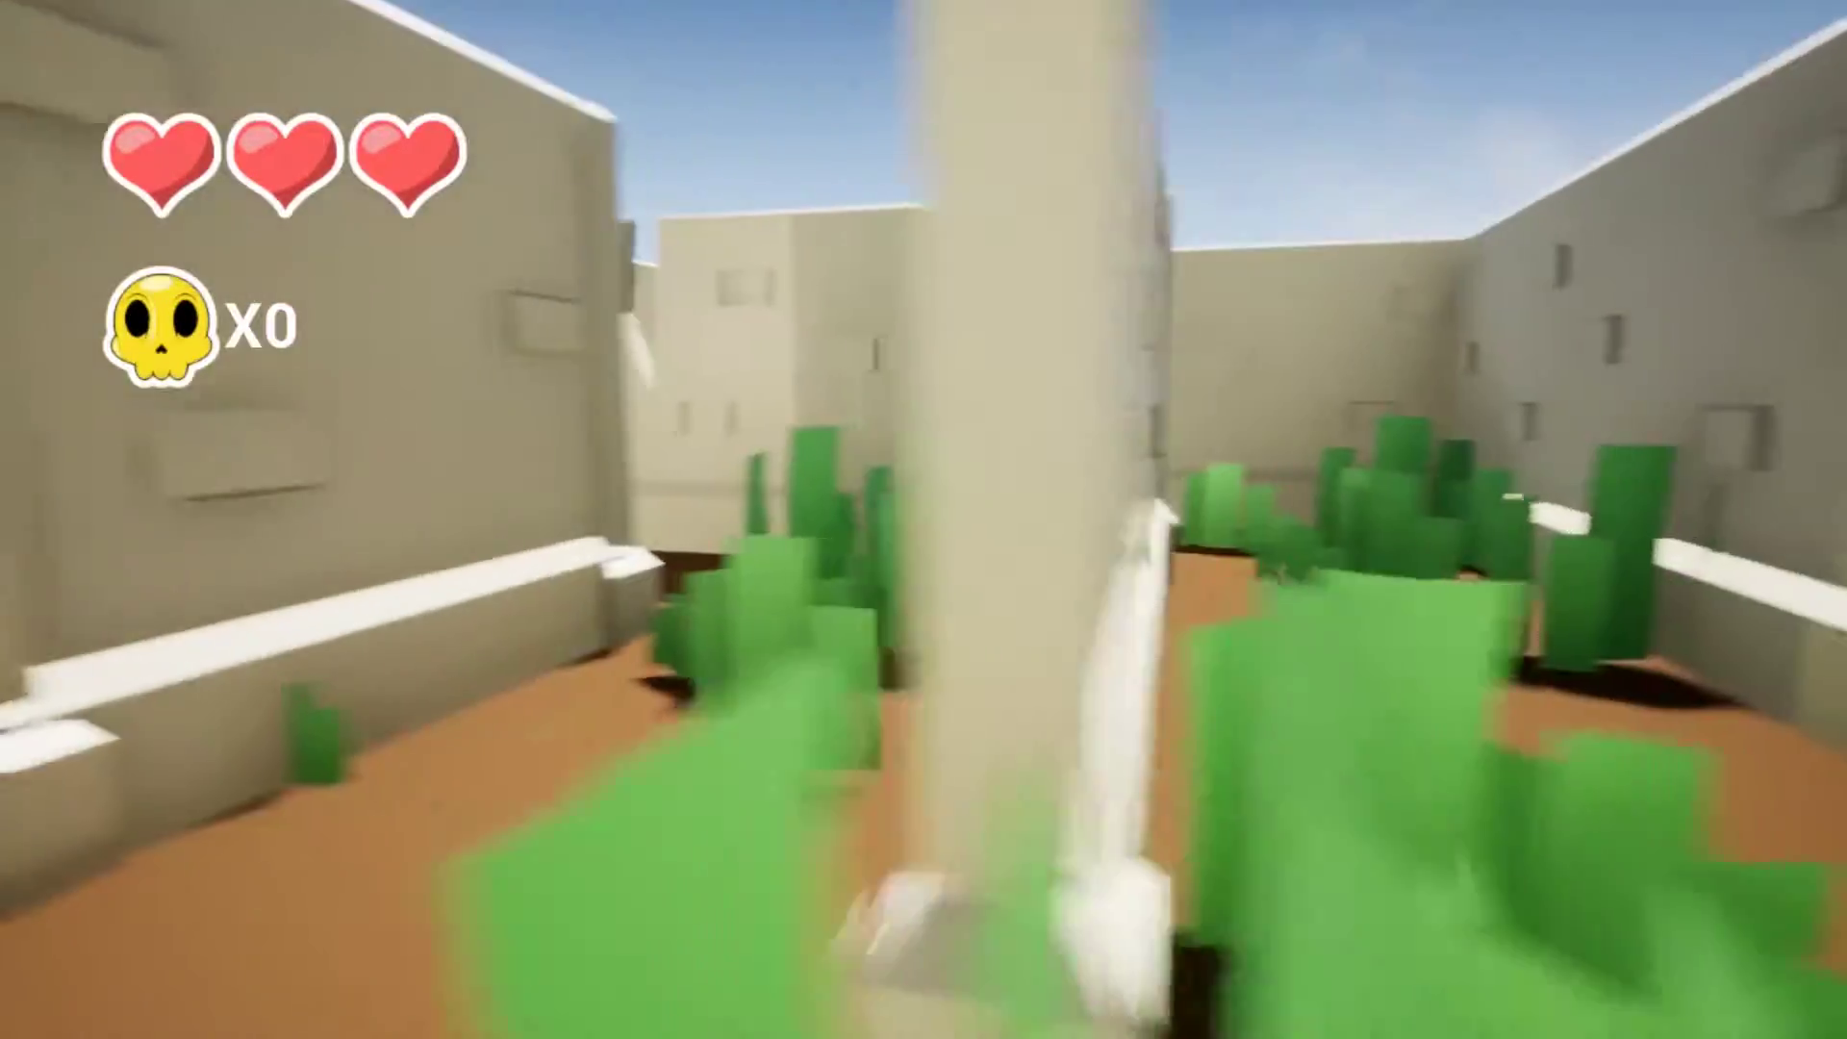
key(w)
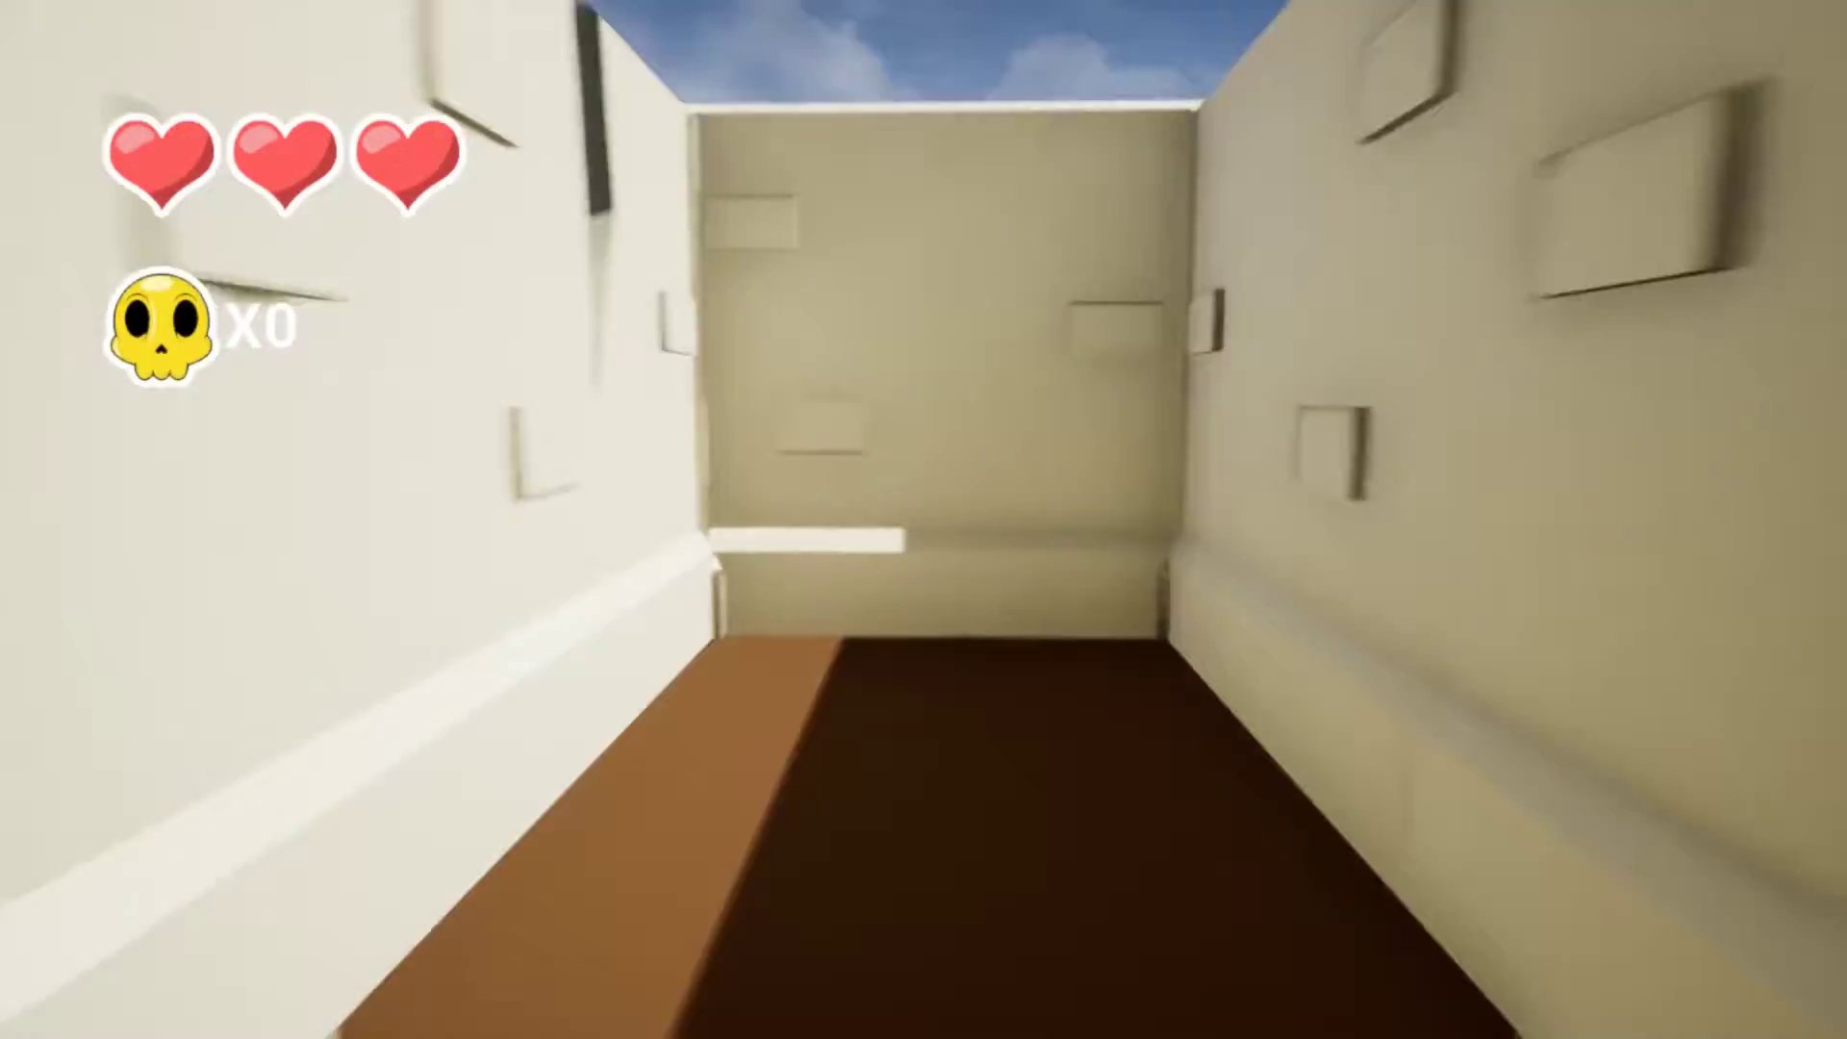
key(w)
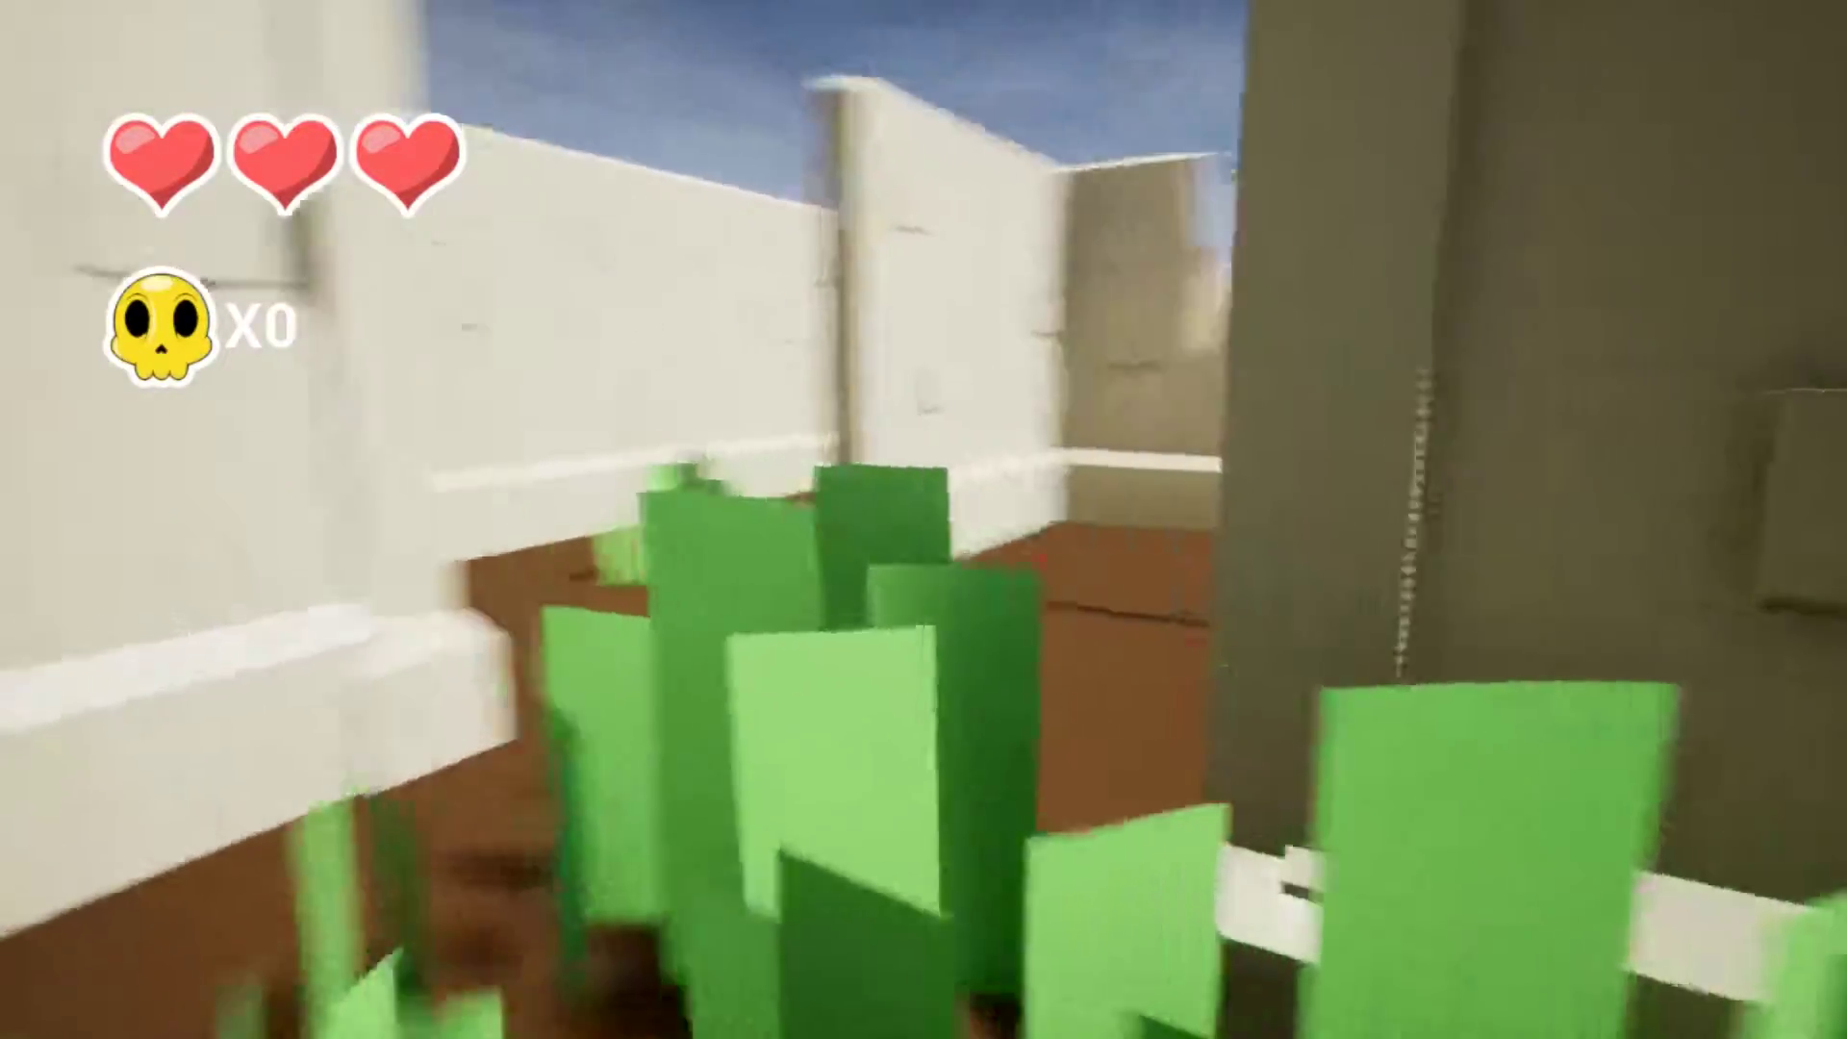
key(w)
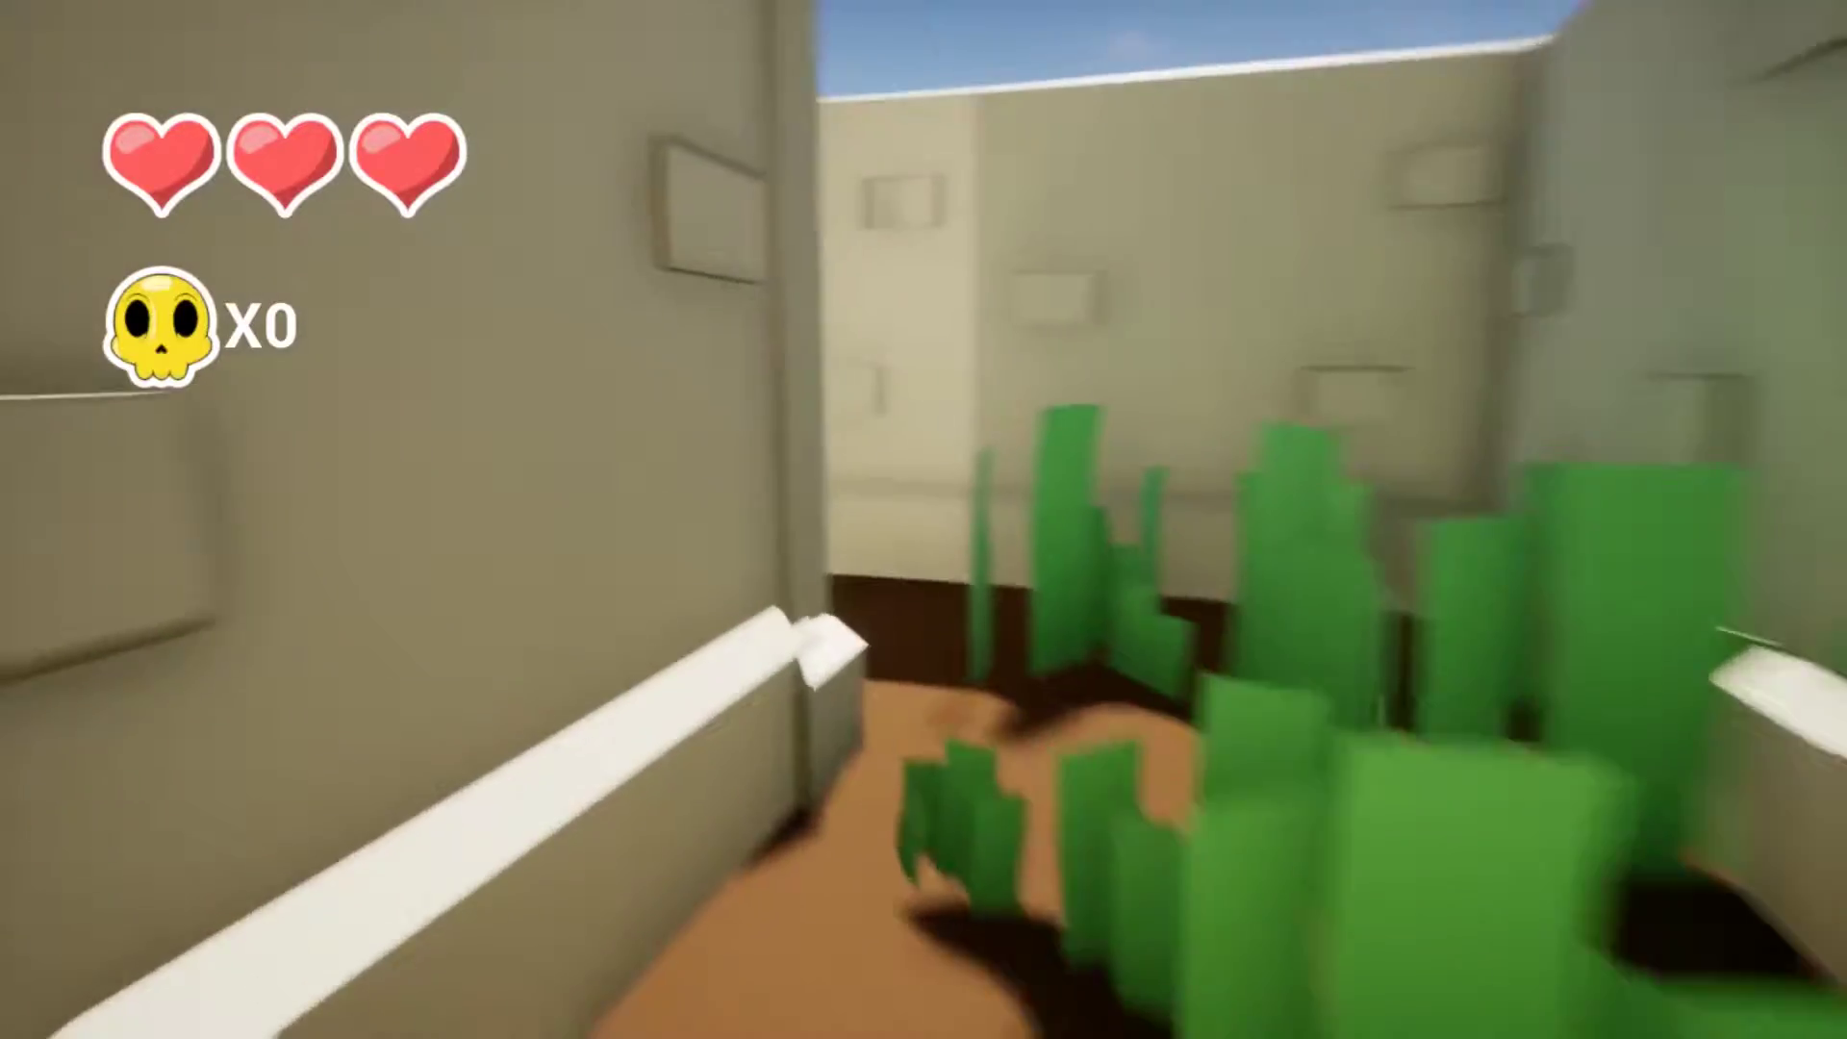